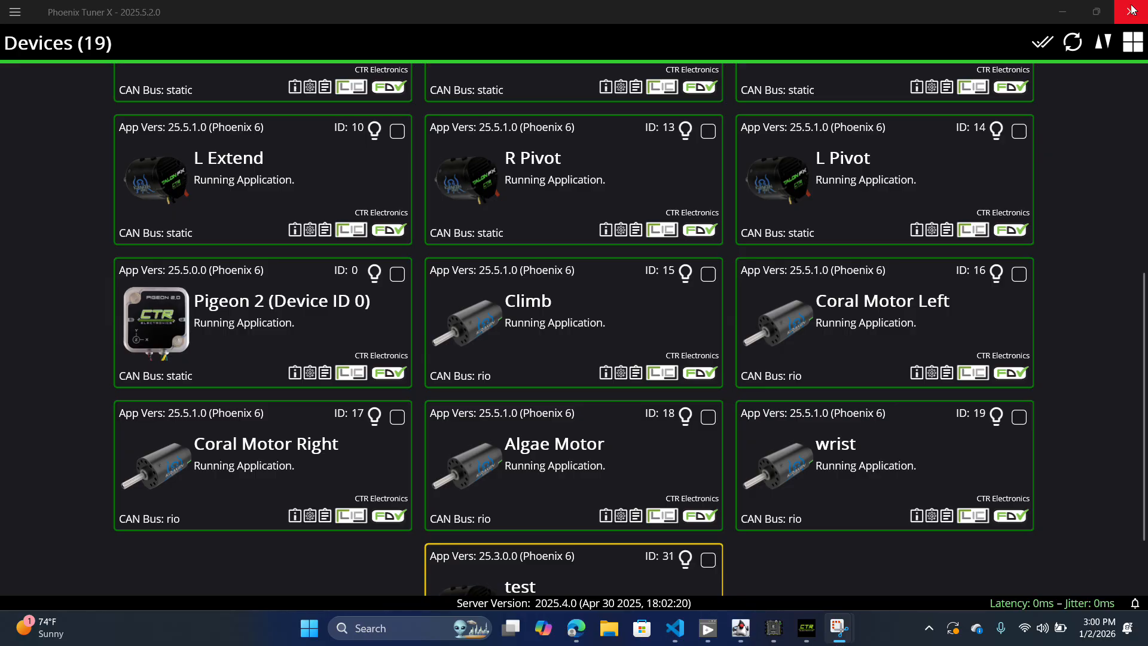
# Step: Refresh the device list and open the Algae Motor's details
pyautogui.click(1072, 49)
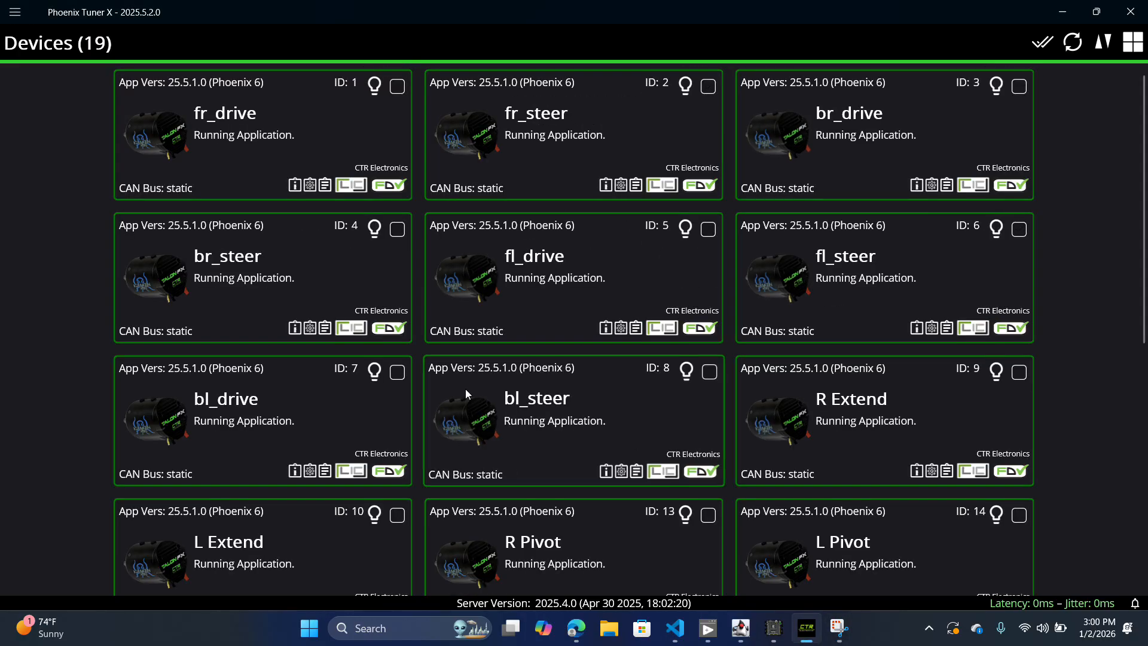
pyautogui.scroll(-6, 465, 388)
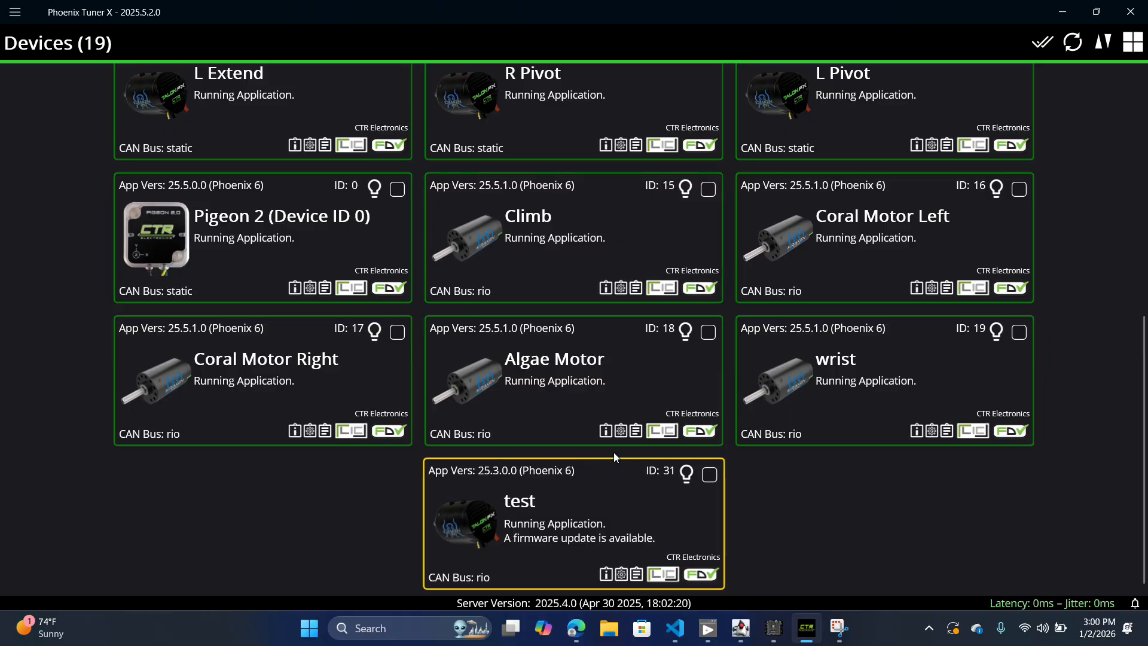
pyautogui.click(551, 405)
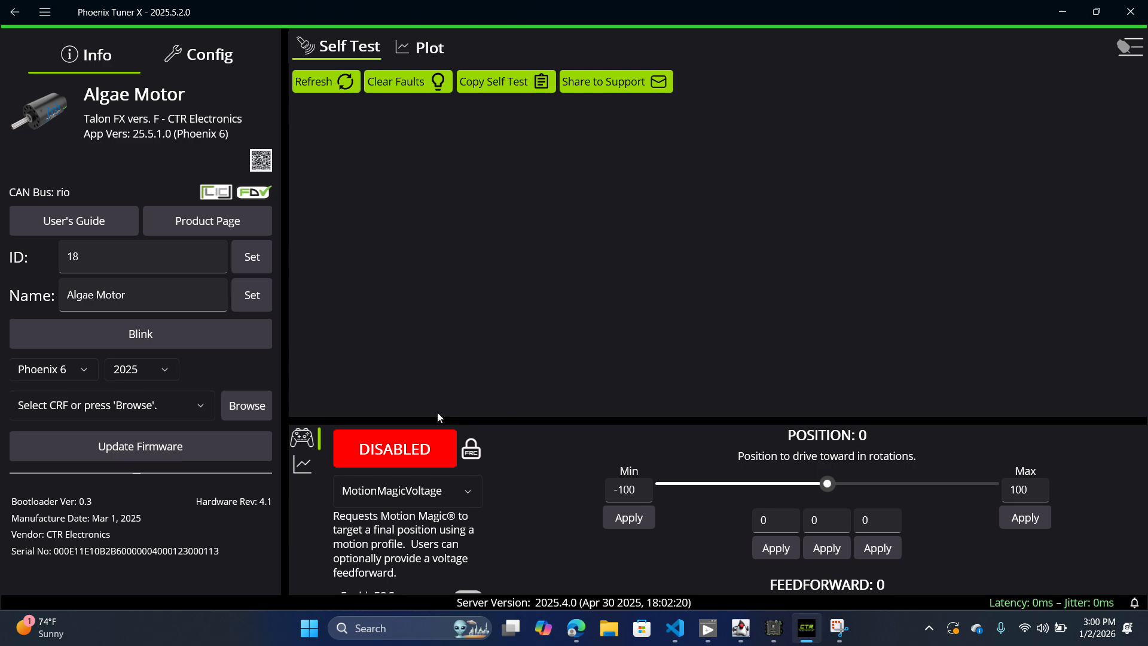
# Step: Go back to the device list, open the device named test, and blink it to identify it
pyautogui.click(6, 13)
pyautogui.click(523, 558)
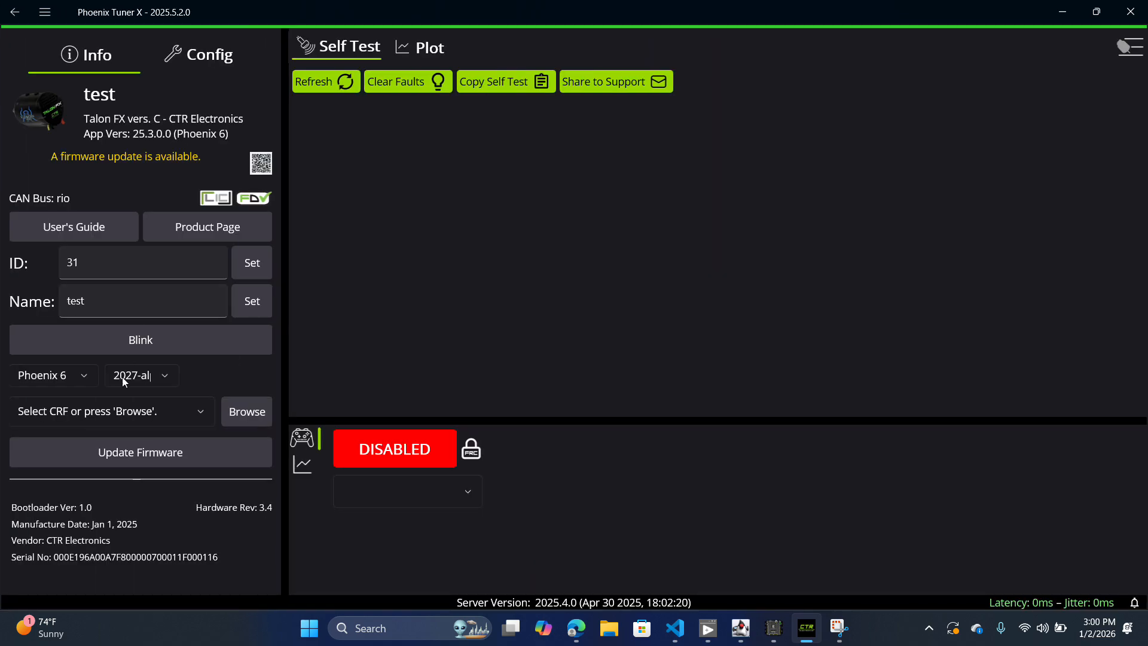
pyautogui.click(142, 347)
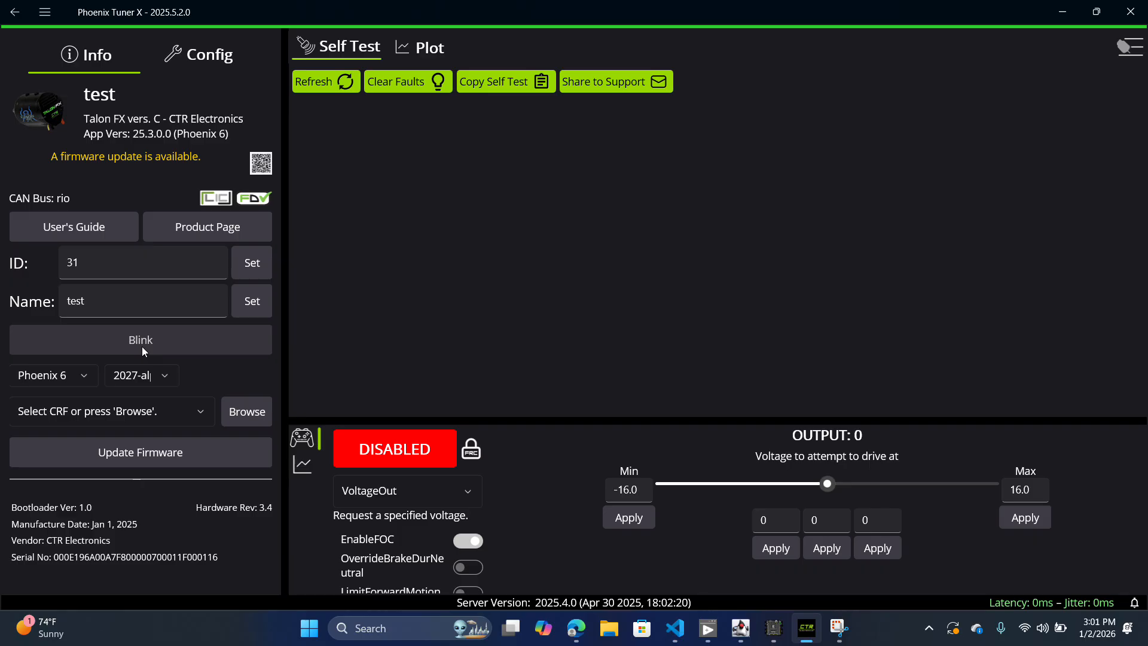
# Step: Set the test device's ID to 32 and apply it
pyautogui.click(66, 262)
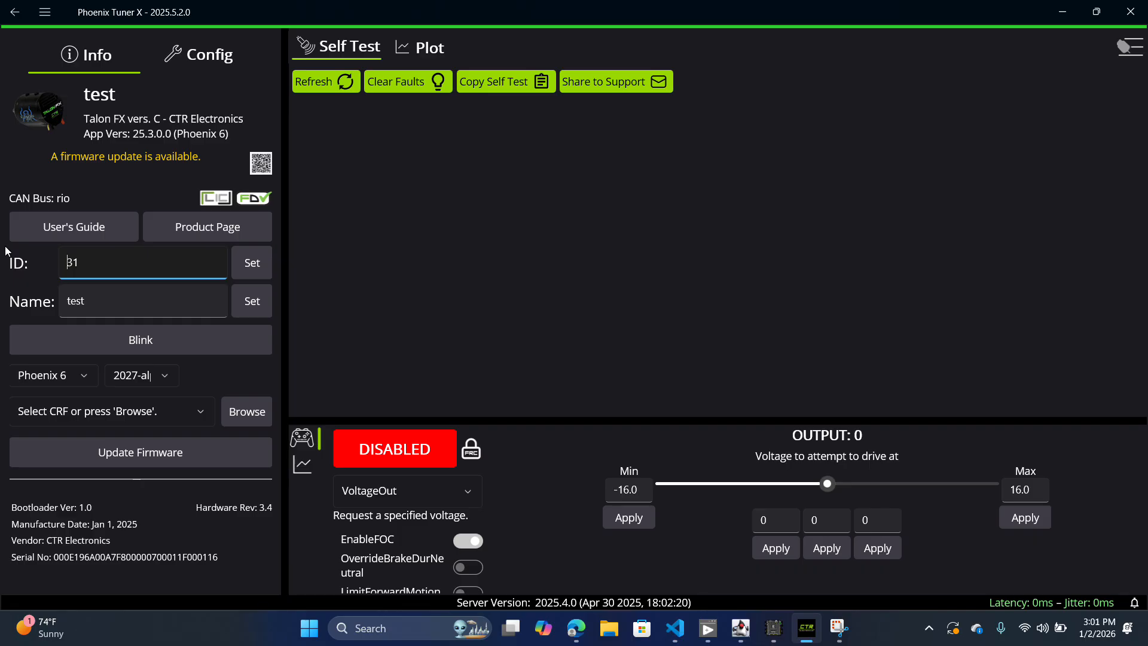
pyautogui.press('BackSpace')
pyautogui.write('2')
pyautogui.click(239, 270)
# Step: Rename the test device as test123 and apply the name
pyautogui.doubleClick(94, 299)
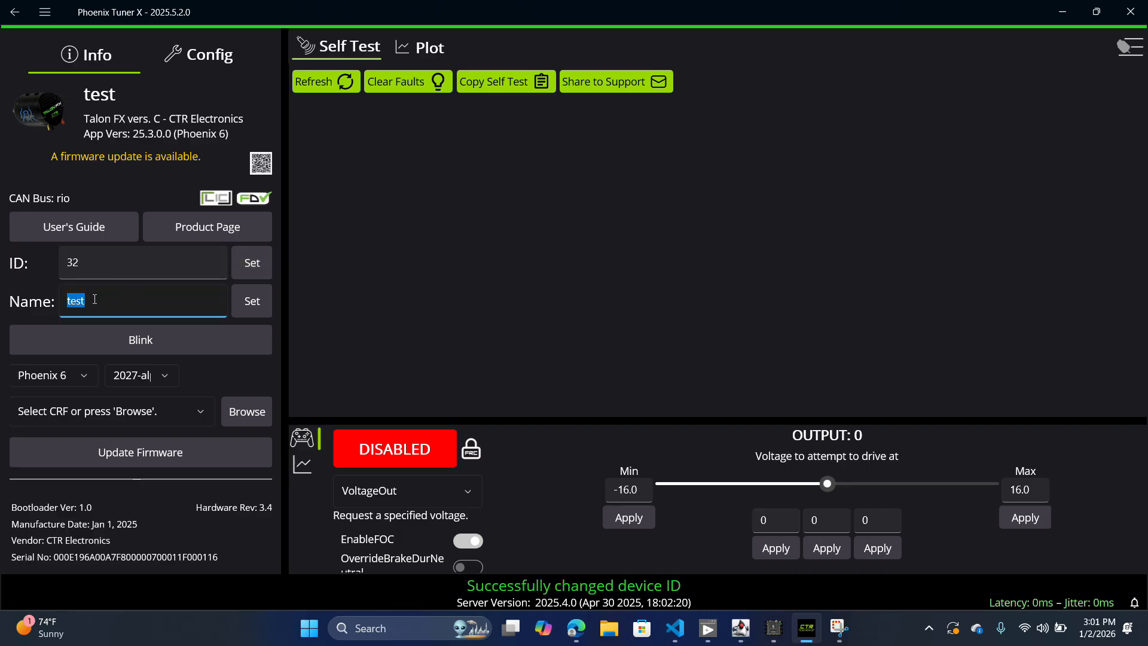
pyautogui.write('test123')
pyautogui.click(244, 302)
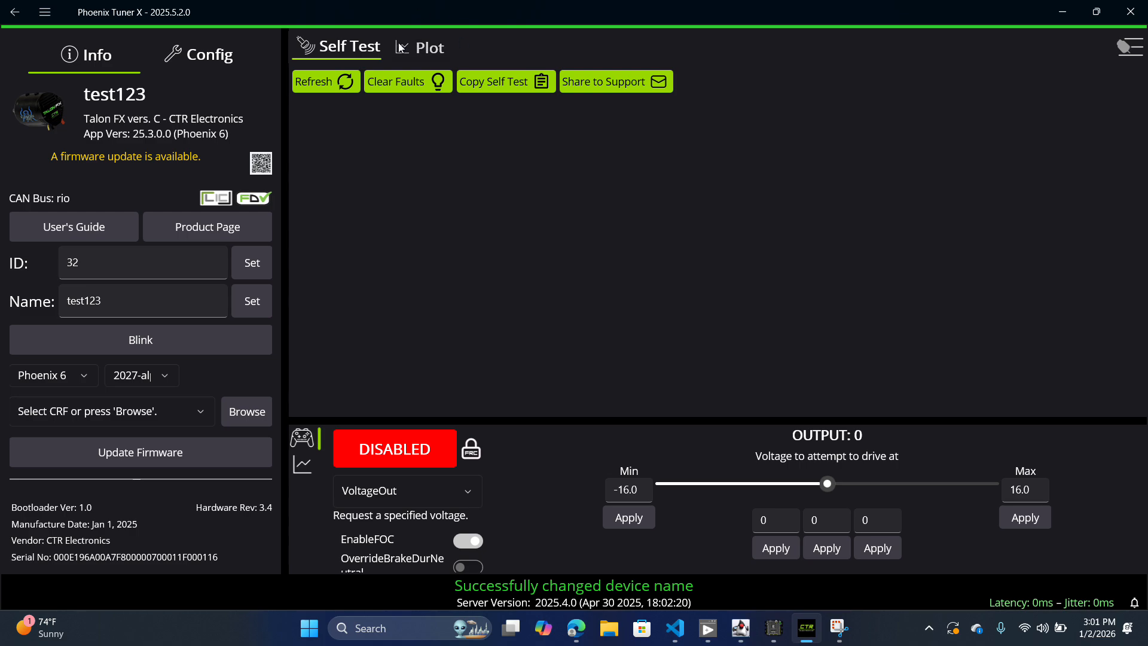
# Step: Open the device's plot and add the Position signal, searching for "posi"
pyautogui.click(414, 53)
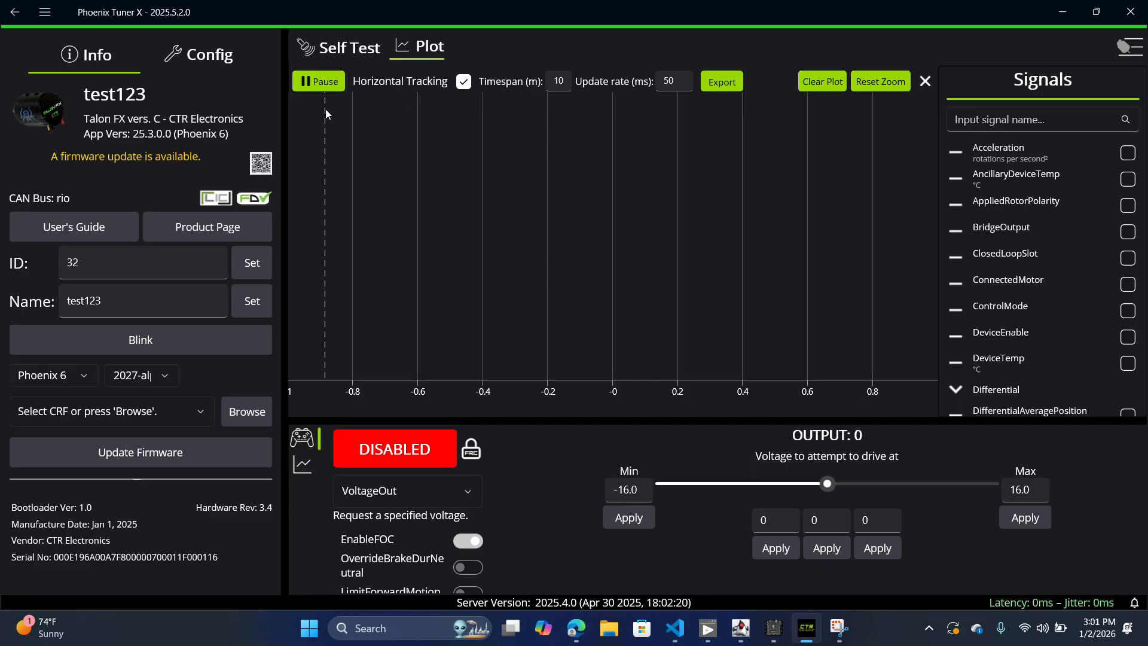
pyautogui.click(1065, 117)
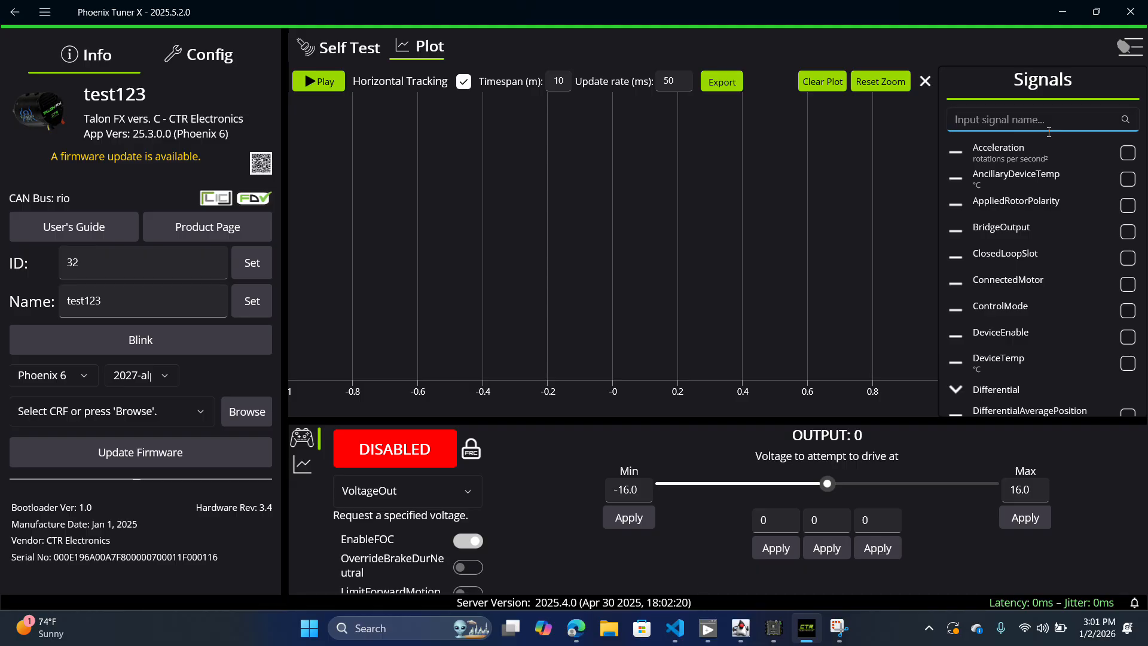
pyautogui.write('posi')
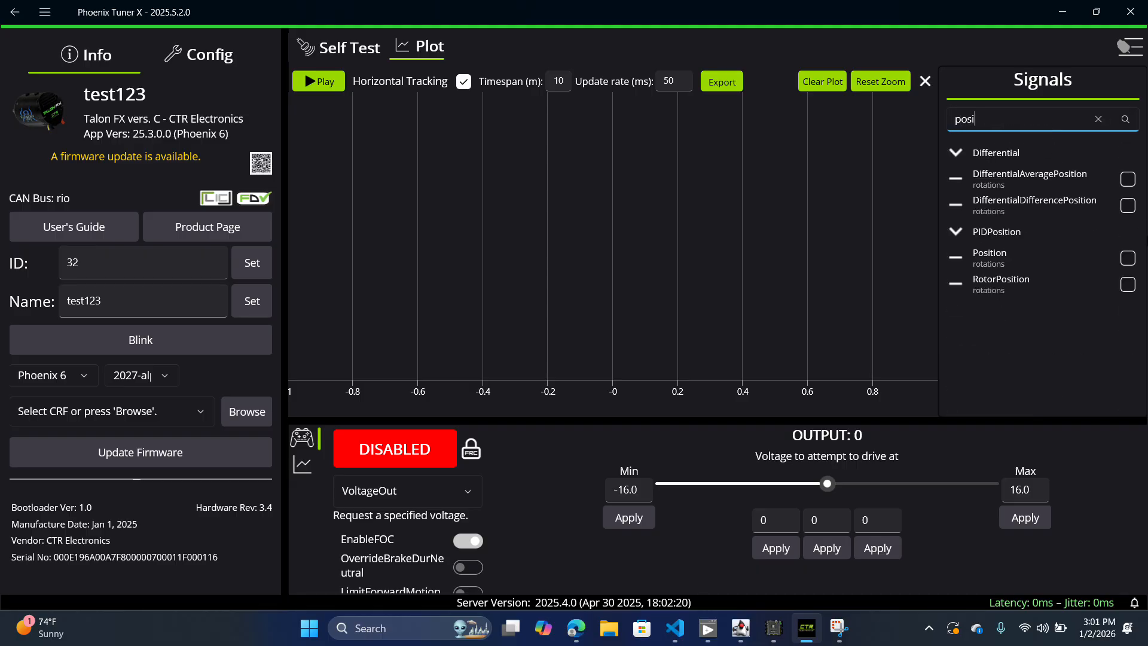
pyautogui.click(1127, 260)
# Step: Search the signals for "velo" and add Velocity to the plot
pyautogui.click(1022, 115)
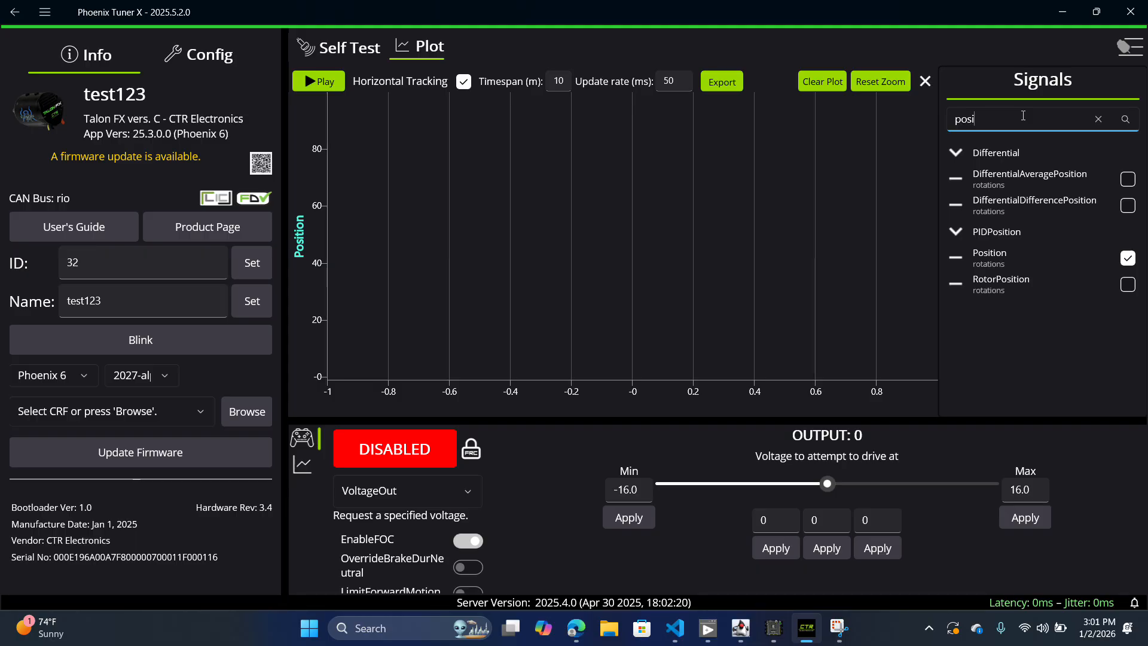
pyautogui.press('BackSpace')
pyautogui.press('BackSpace')
pyautogui.press('BackSpace')
pyautogui.press('BackSpace')
pyautogui.write('velo')
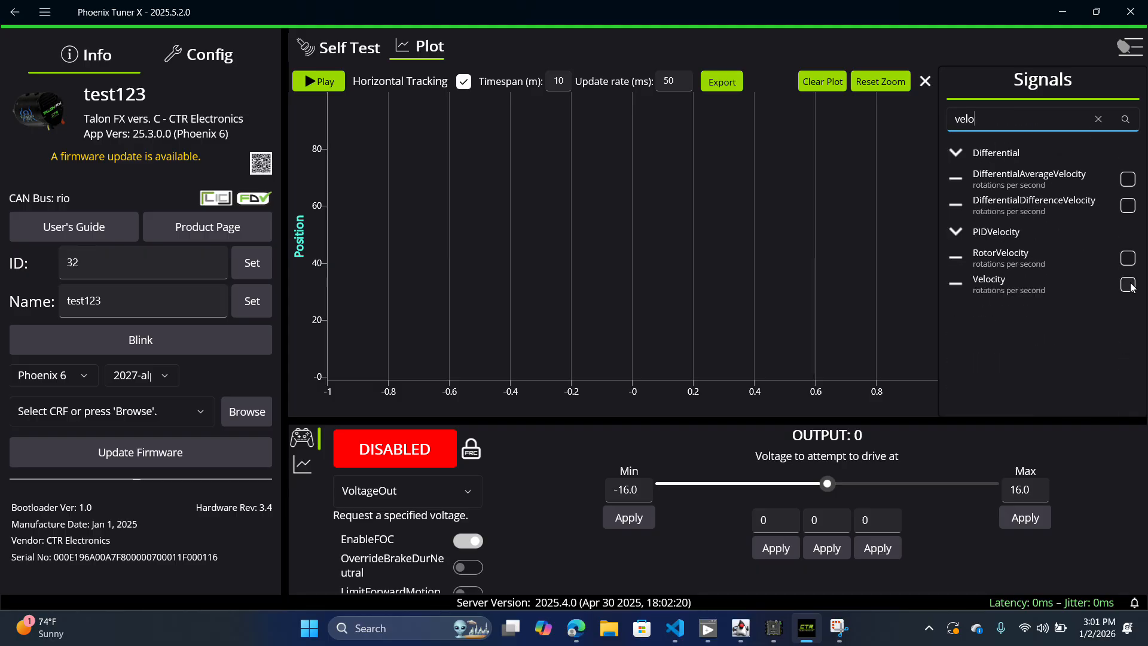
pyautogui.click(1128, 286)
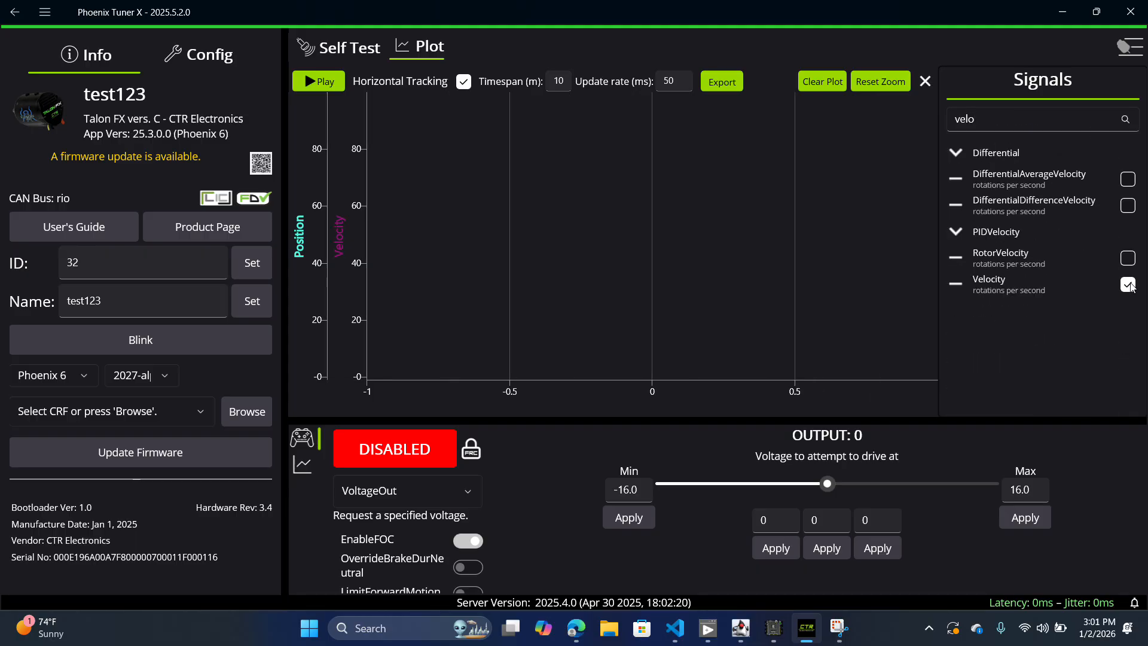
# Step: Search the signals for "acce" and add Acceleration to the plot
pyautogui.click(983, 114)
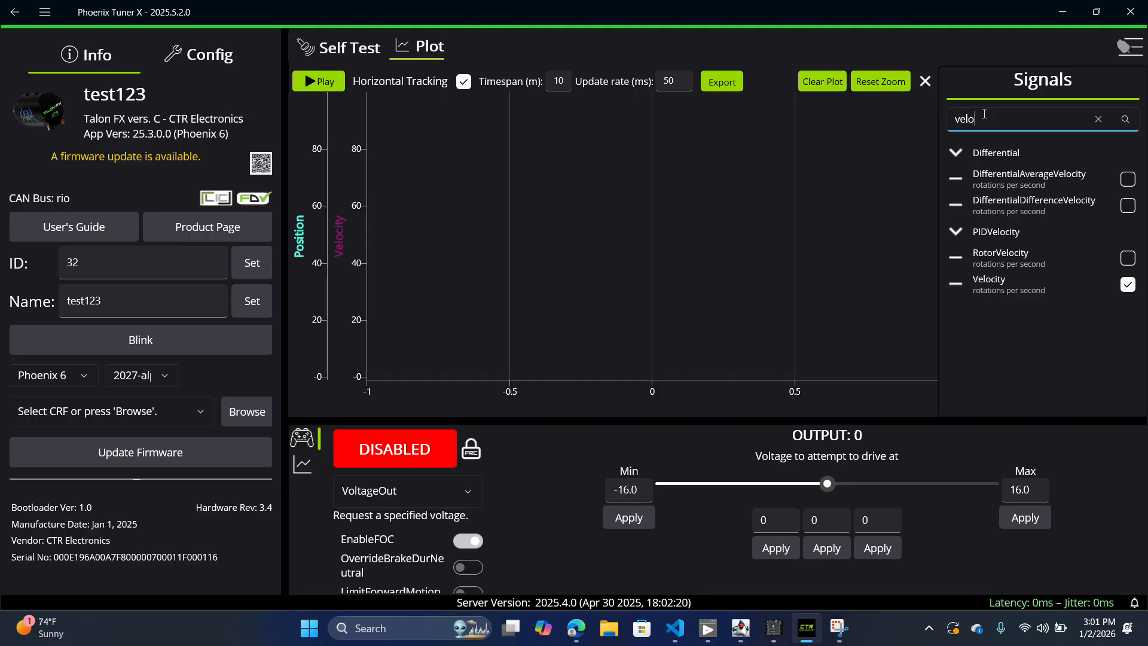
pyautogui.press('BackSpace')
pyautogui.press('BackSpace')
pyautogui.press('BackSpace')
pyautogui.press('BackSpace')
pyautogui.write('acce')
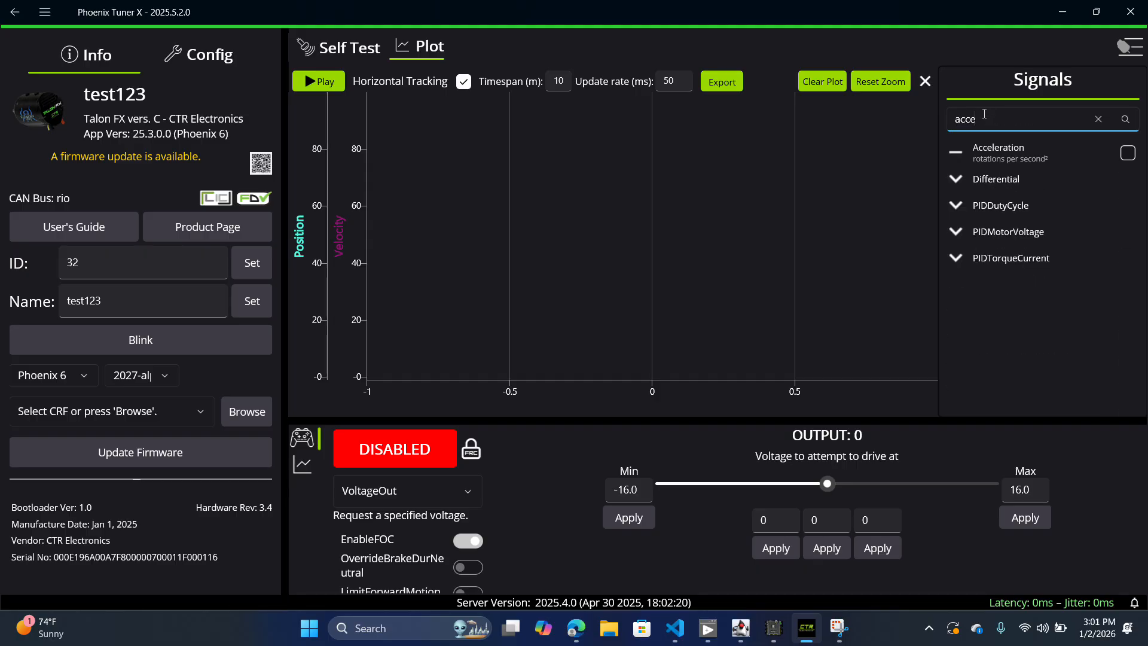
pyautogui.click(1127, 153)
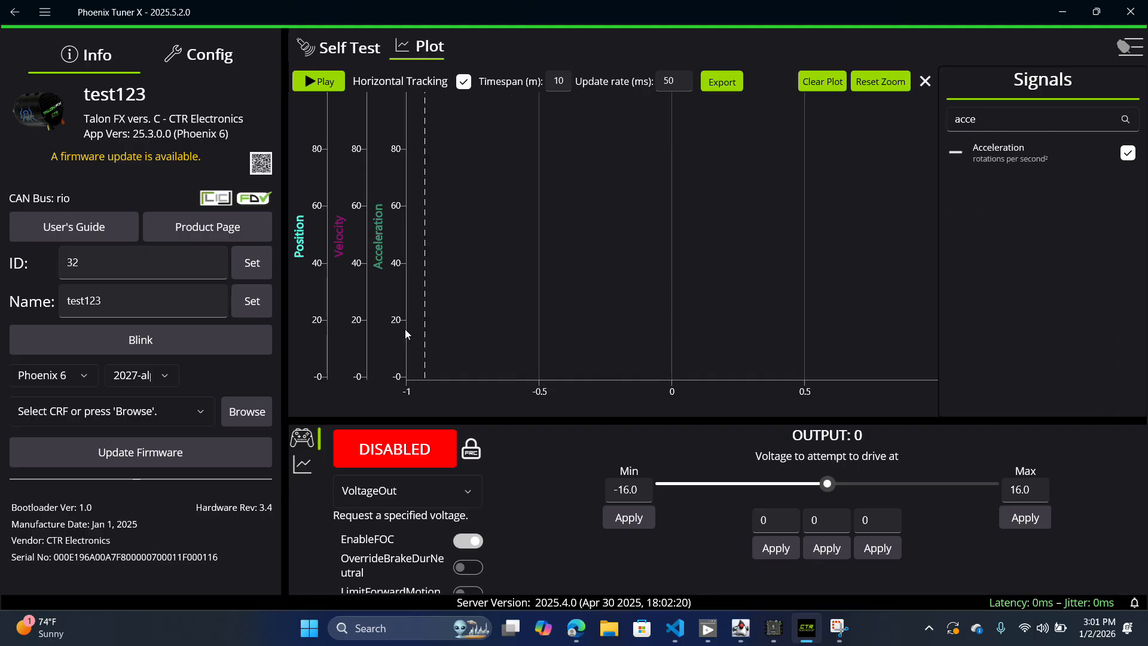
# Step: Run the live plot of the selected signals briefly, pause it, and clear the plotted data
pyautogui.click(325, 83)
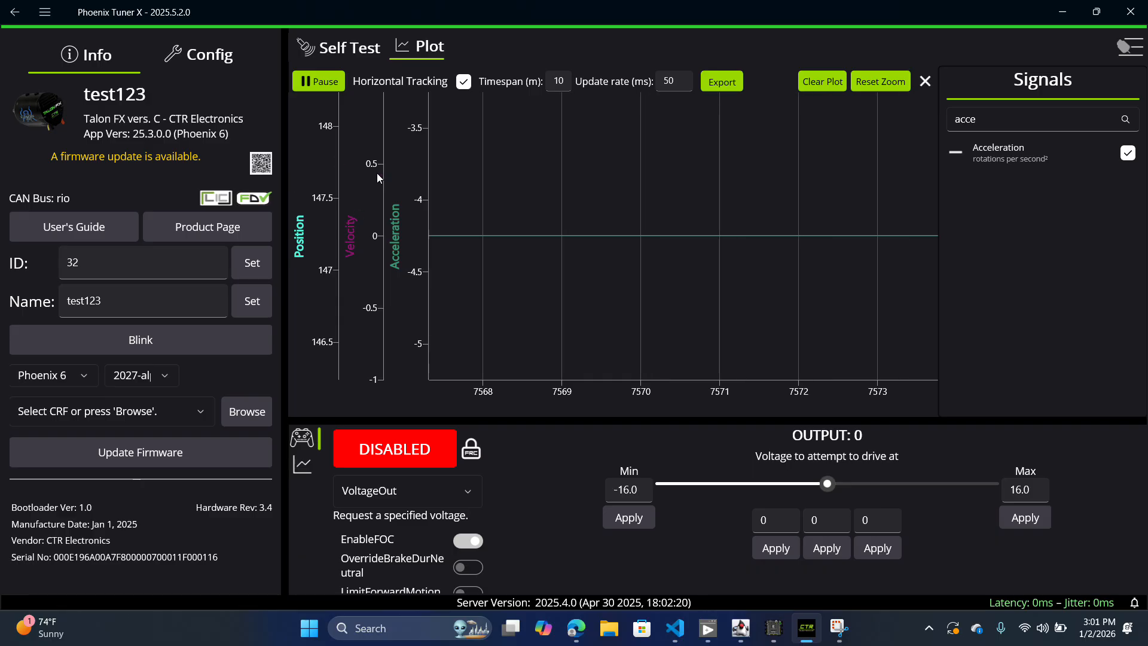
pyautogui.click(308, 84)
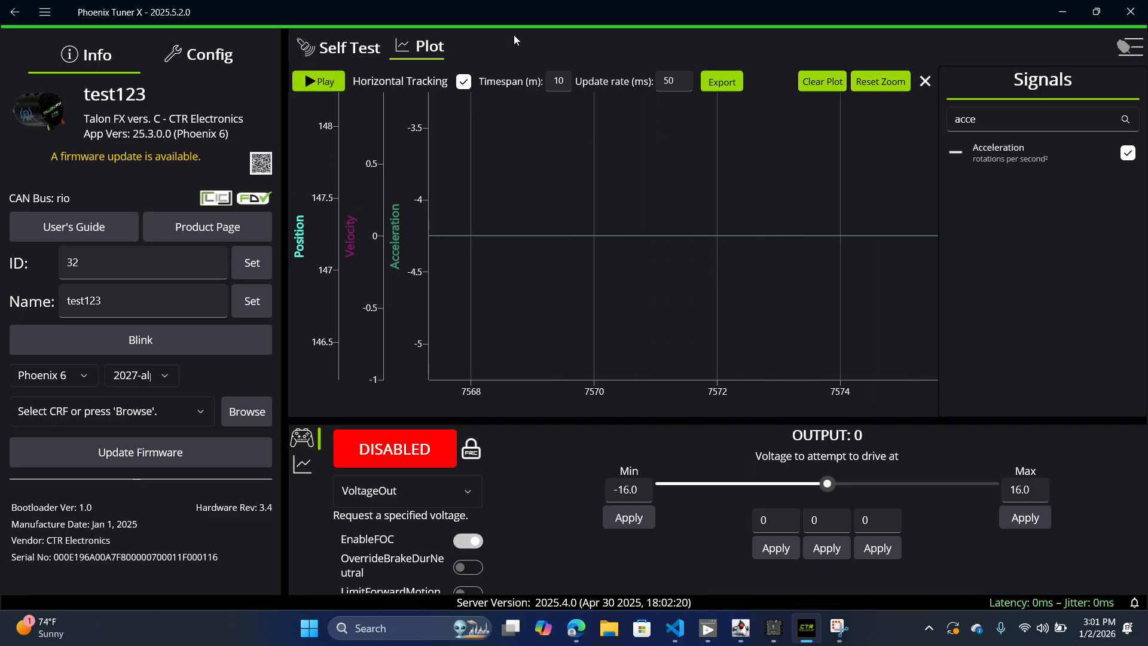
pyautogui.click(822, 83)
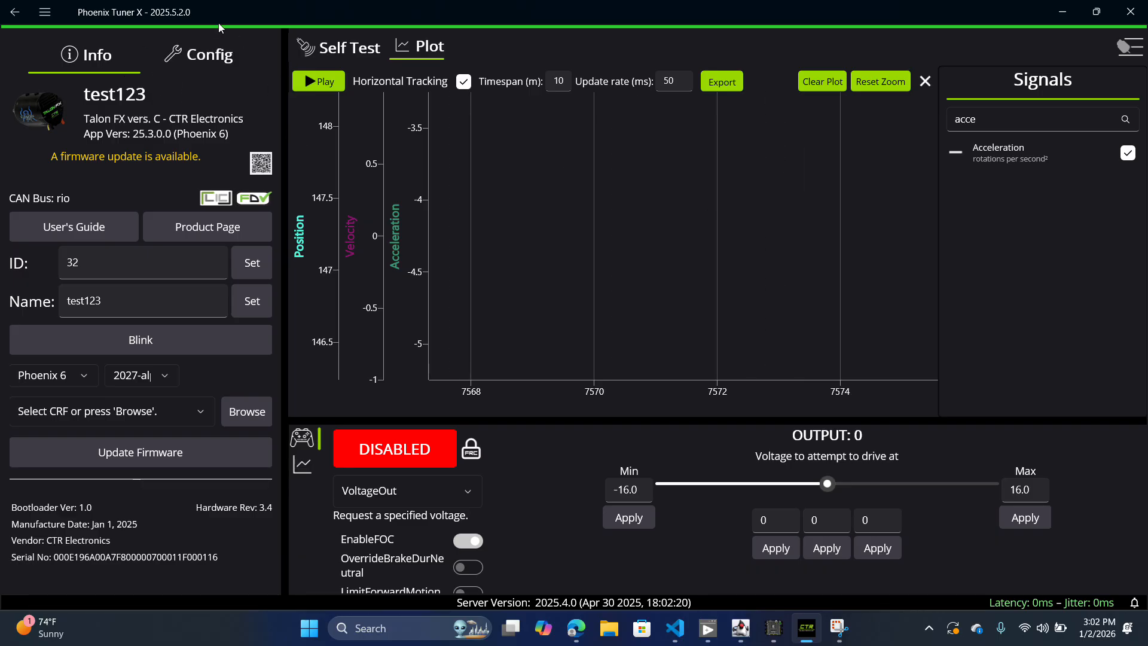
# Step: Open the motor's configuration and look through its settings groups, from Motor Output to Open Loop Ramps
pyautogui.click(185, 69)
pyautogui.click(106, 66)
pyautogui.click(236, 52)
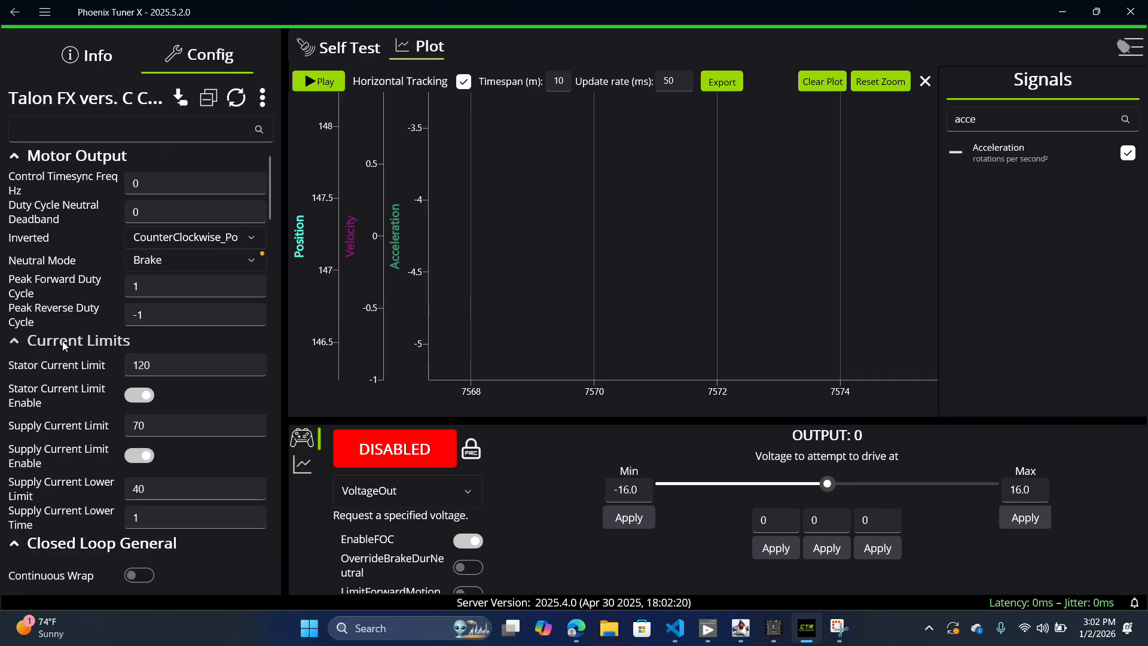
pyautogui.scroll(-2, 63, 343)
pyautogui.scroll(-6, 63, 345)
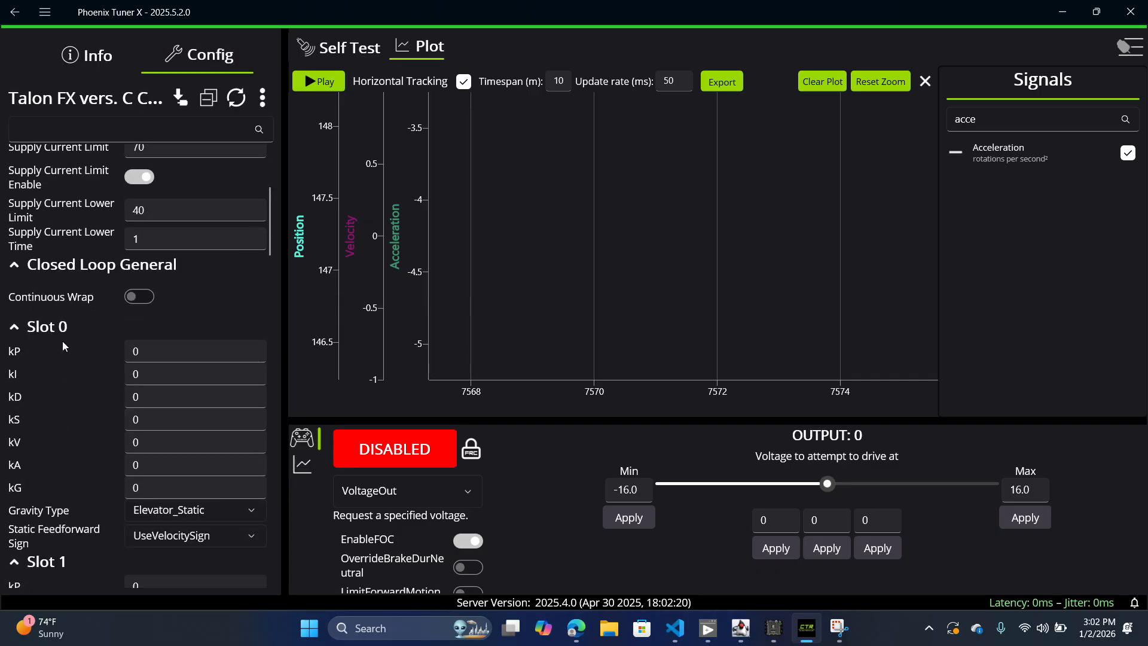
pyautogui.scroll(-10, 62, 340)
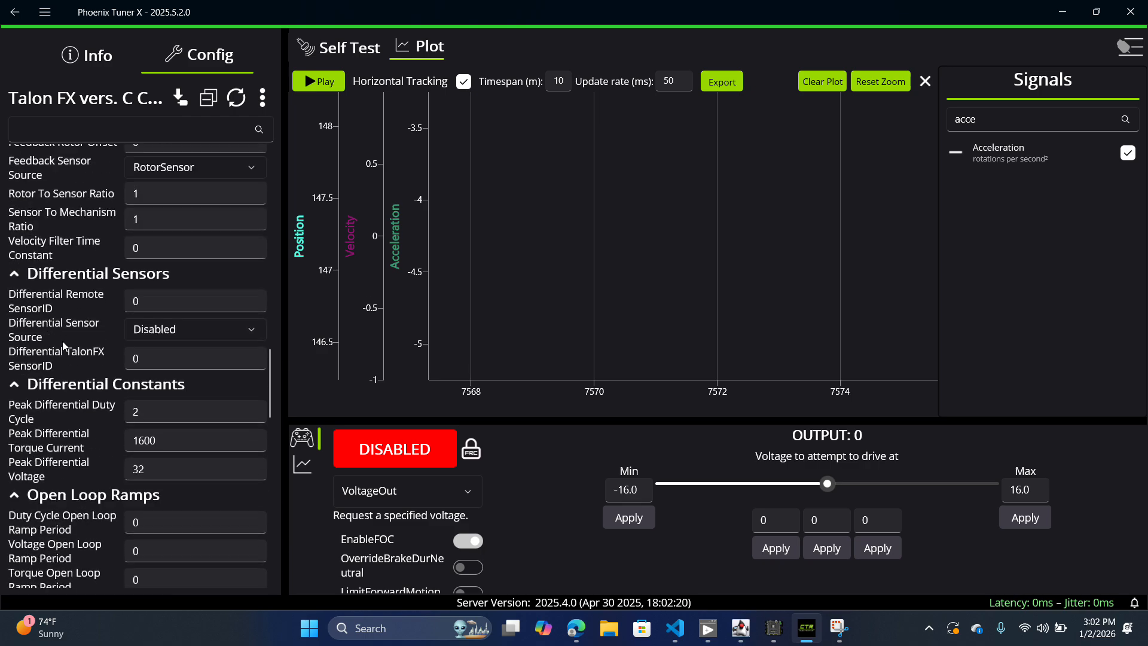
pyautogui.scroll(15, 62, 341)
pyautogui.scroll(-1, 63, 342)
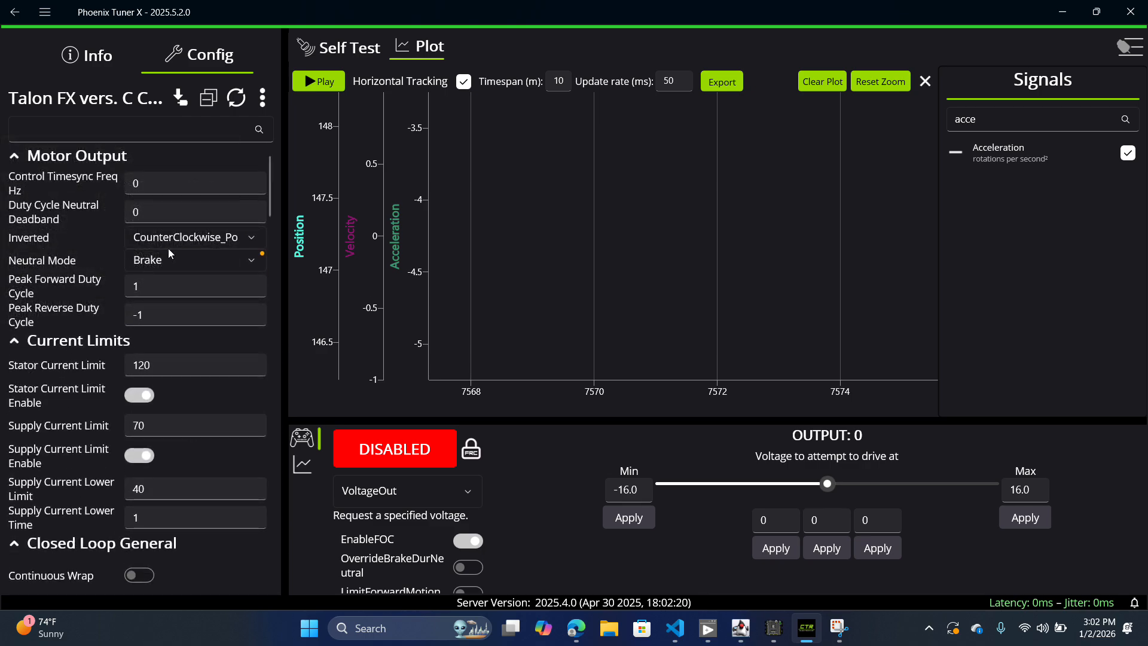
# Step: View the available choices for the Inverted and Neutral Mode settings in the Motor Output group
pyautogui.click(180, 237)
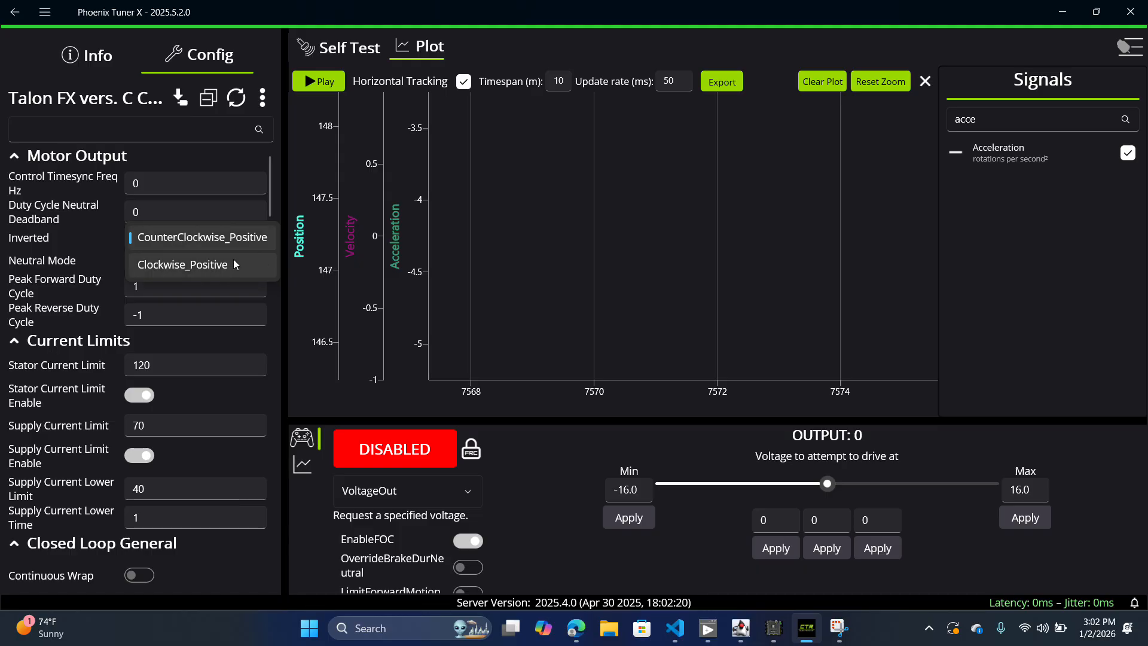
pyautogui.click(41, 221)
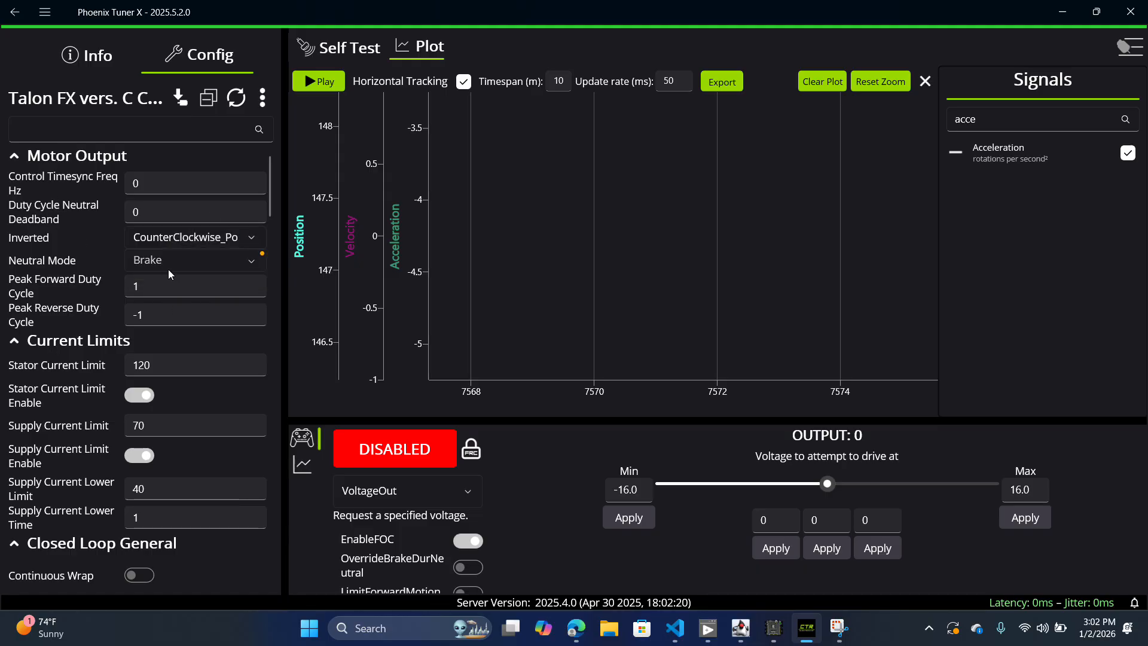
pyautogui.click(168, 269)
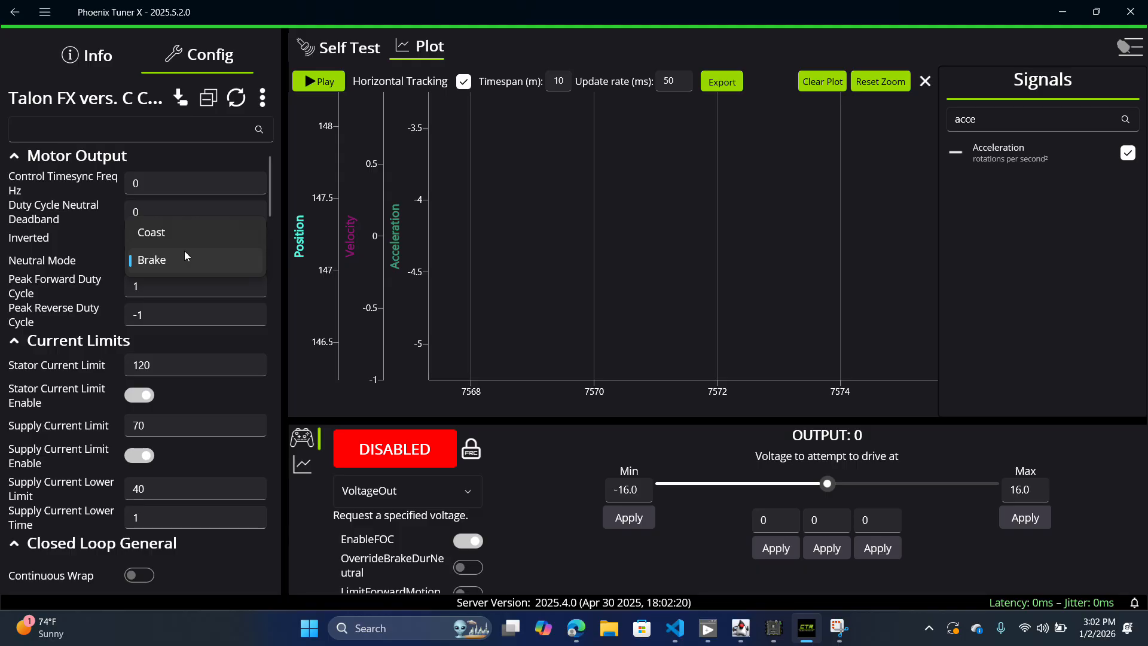
pyautogui.click(185, 253)
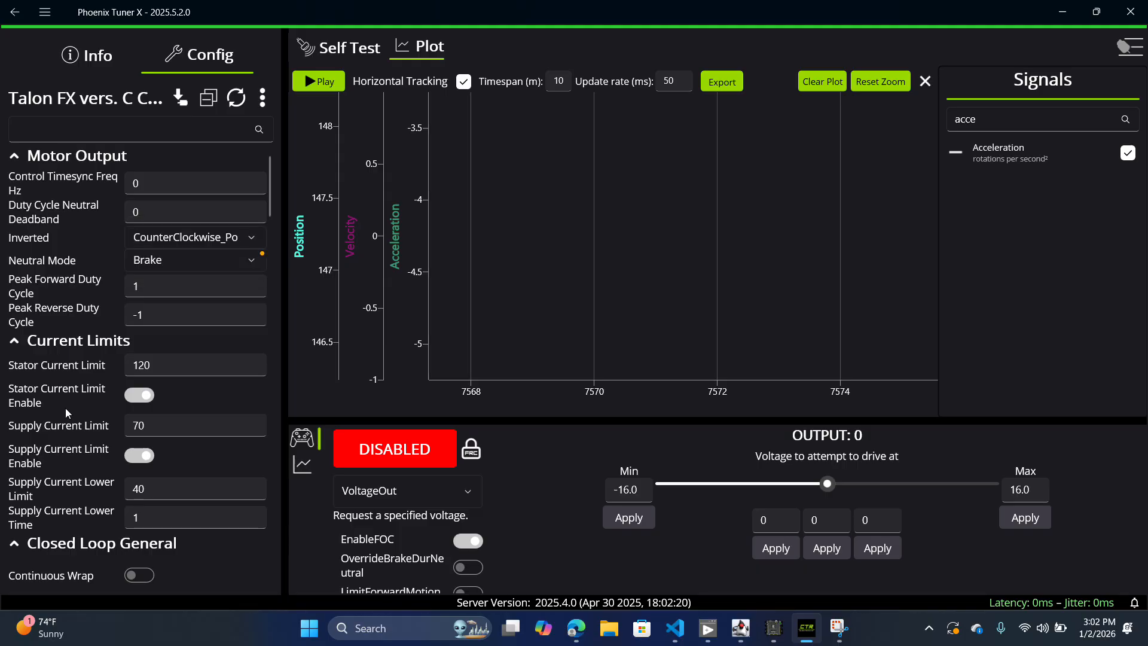
# Step: Examine the Current Limits, Closed Loop General and Slot 0 gain settings in the motor's configuration
pyautogui.scroll(-1, 66, 408)
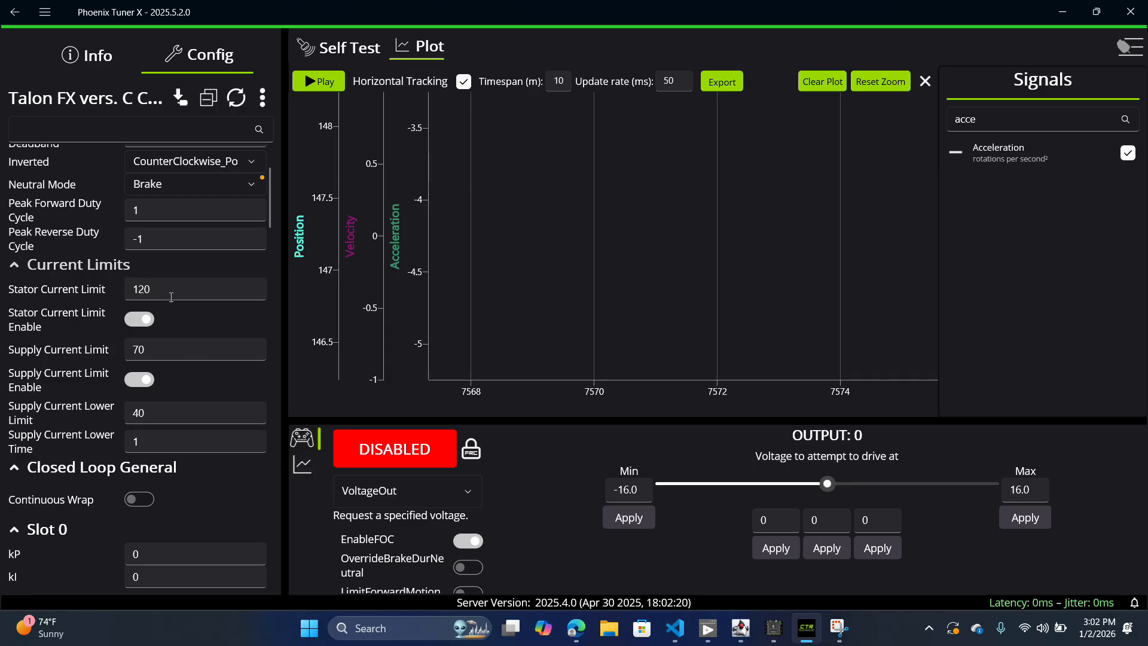
pyautogui.scroll(-1, 132, 393)
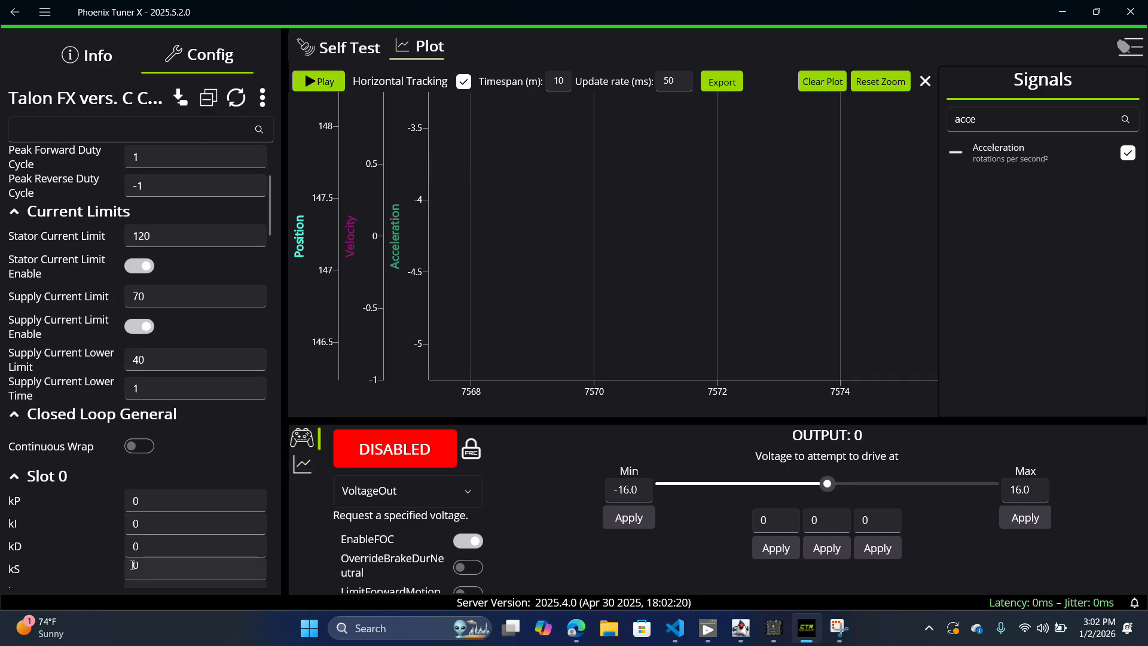
pyautogui.scroll(-4, 119, 450)
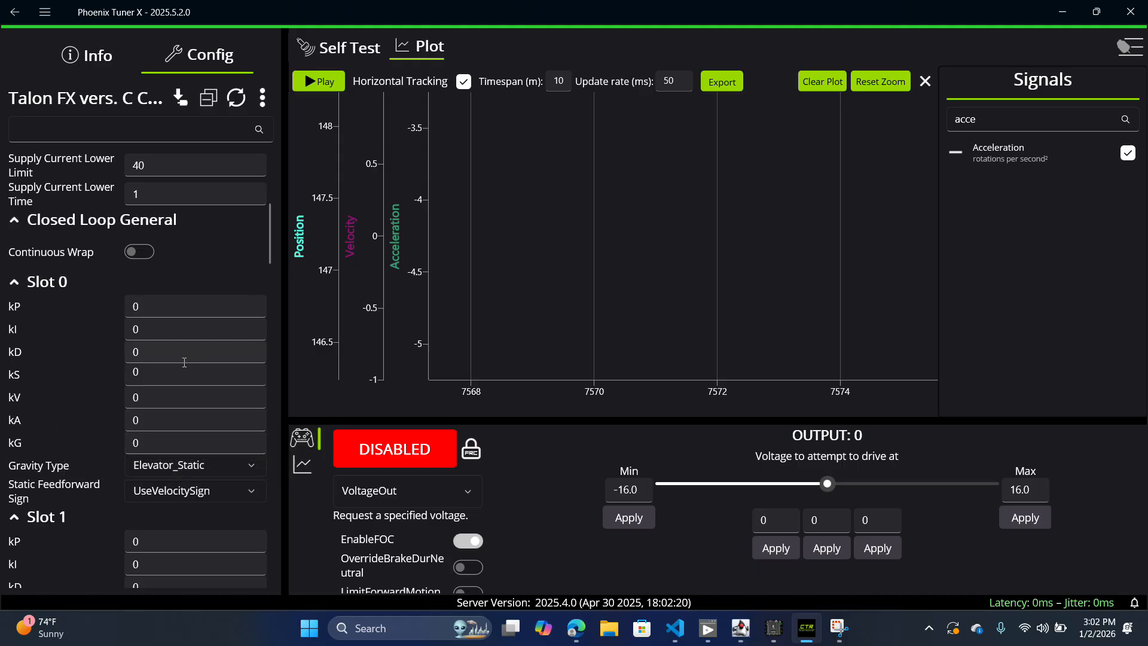
# Step: Return to the motor's general information and browse the available control requests without changing the selection
pyautogui.click(98, 56)
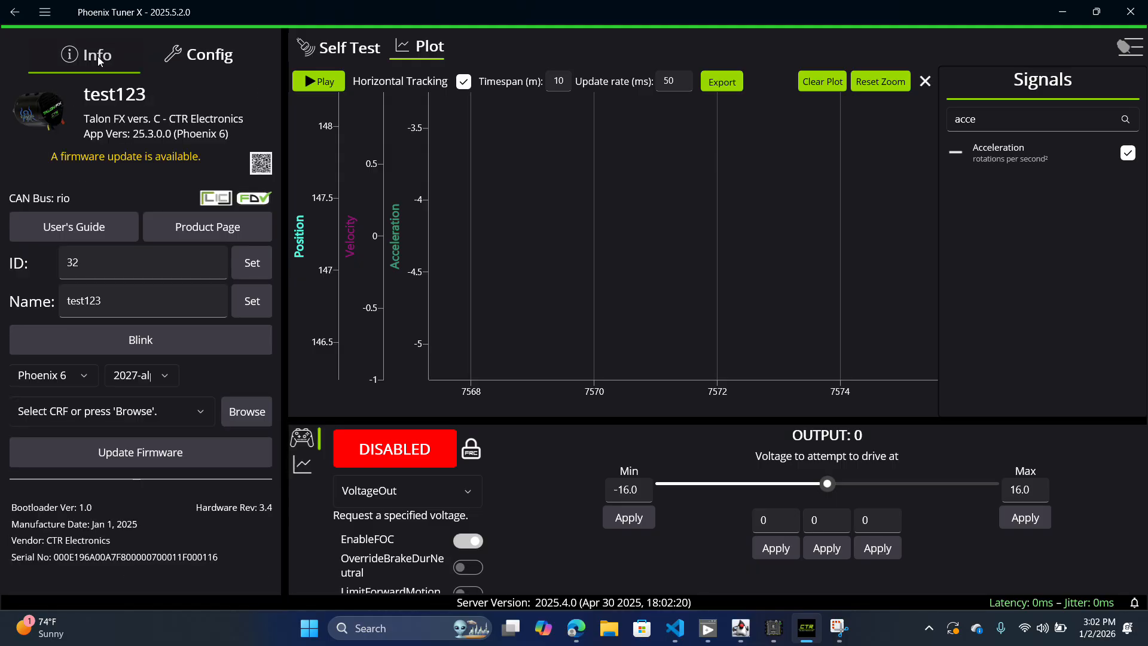
pyautogui.click(455, 487)
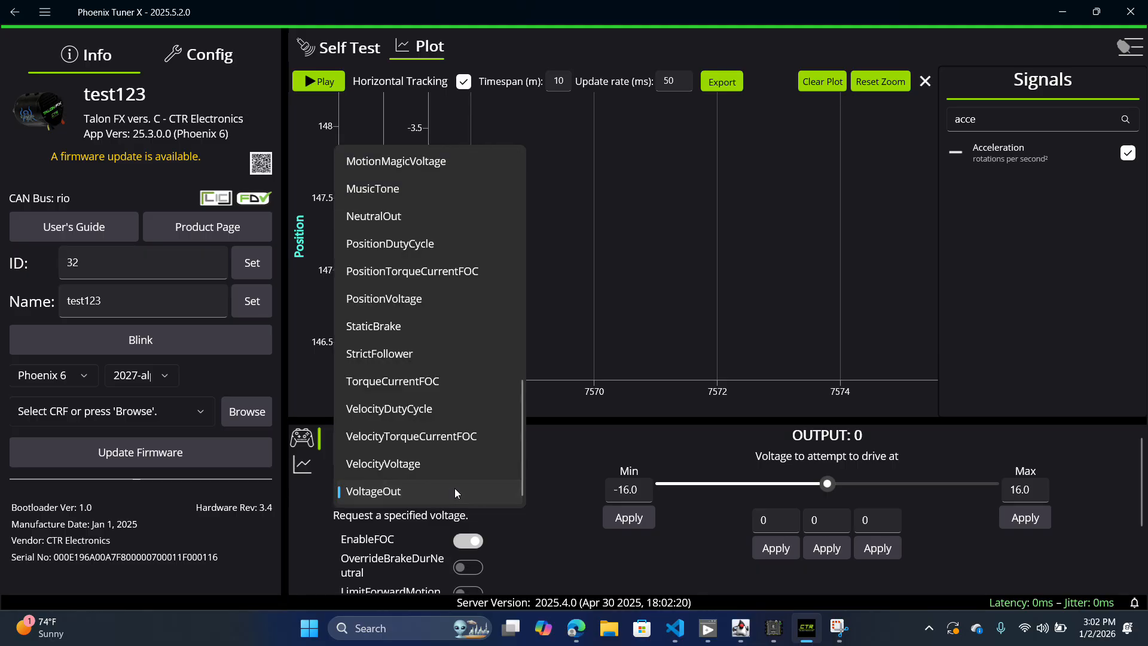
pyautogui.scroll(3, 423, 323)
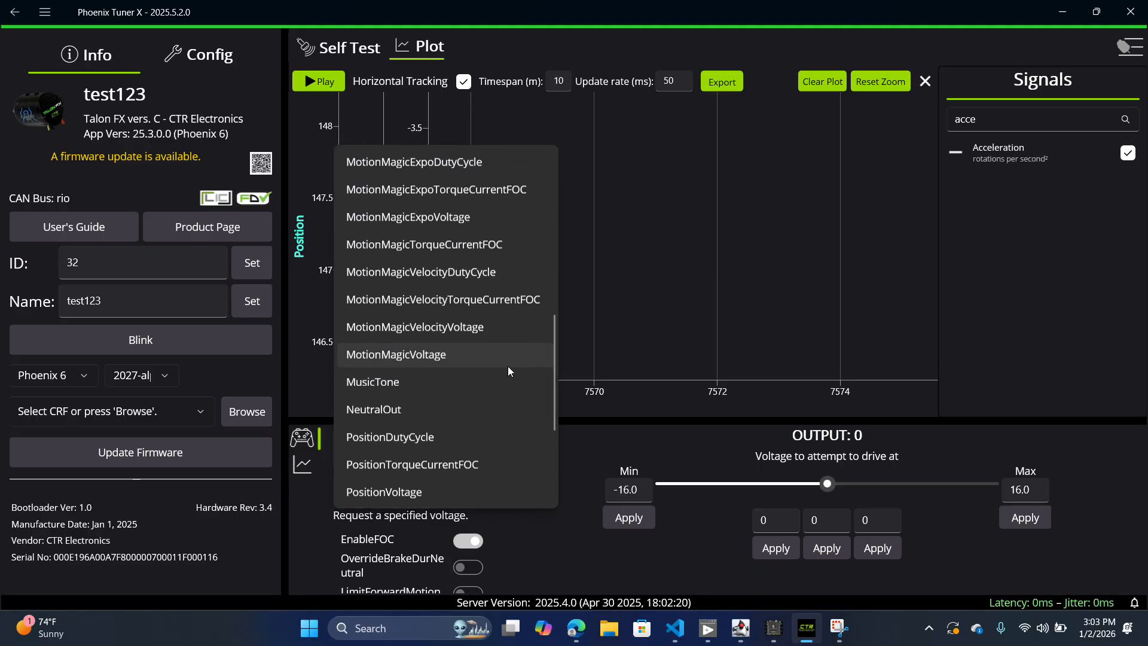
pyautogui.click(589, 449)
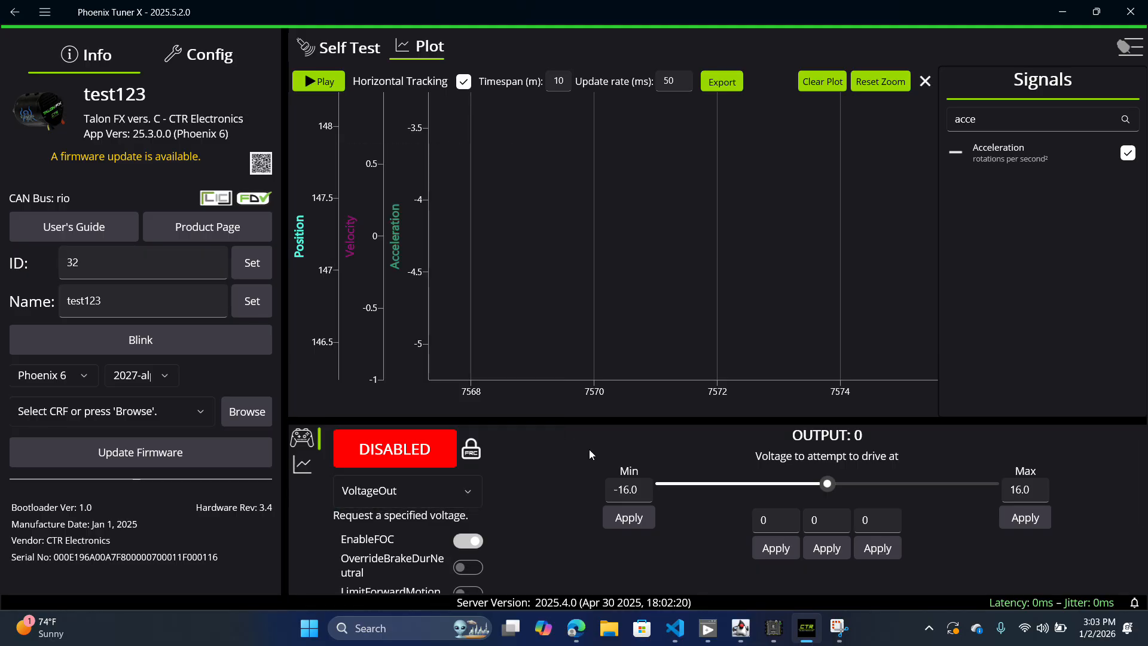
# Step: Set the motor's control request to DutyCycleOut
pyautogui.click(440, 492)
pyautogui.scroll(5, 438, 372)
pyautogui.scroll(-1, 438, 372)
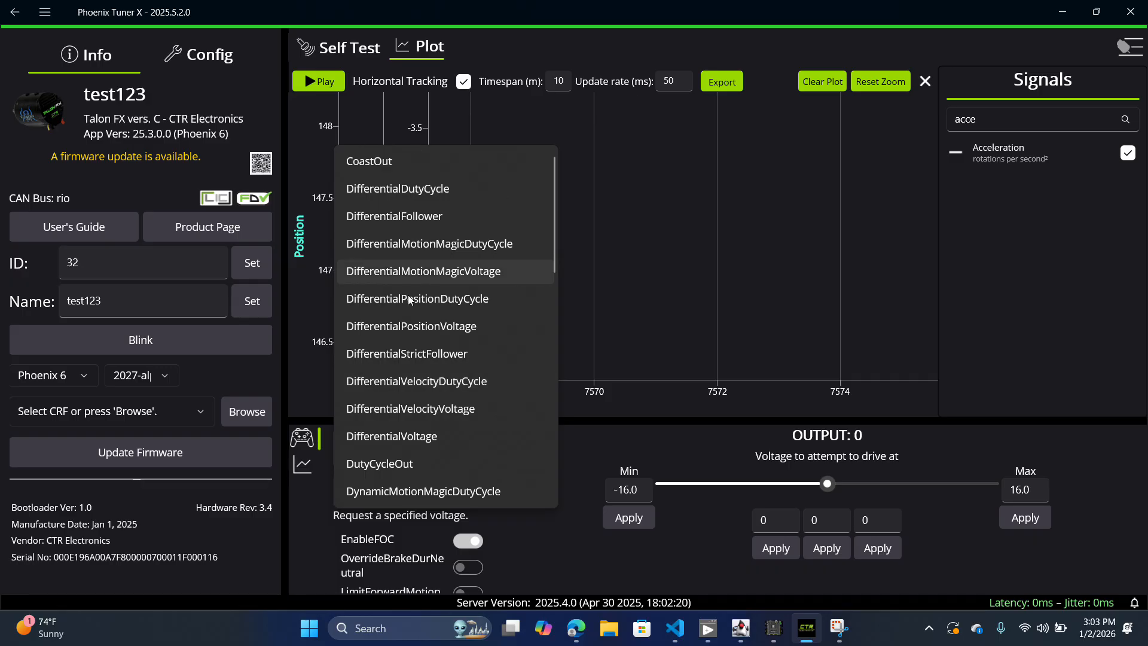
pyautogui.click(396, 464)
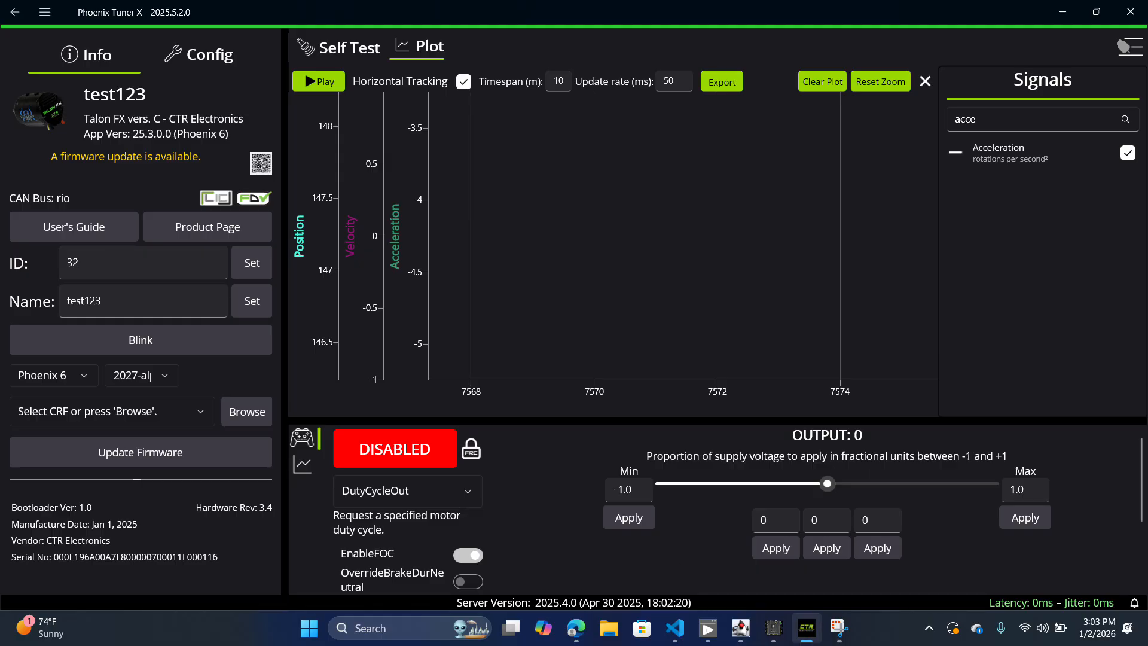
# Step: Switch to the Driver Station, enable the robot in TeleOperated mode, and return to Phoenix Tuner X
pyautogui.click(703, 635)
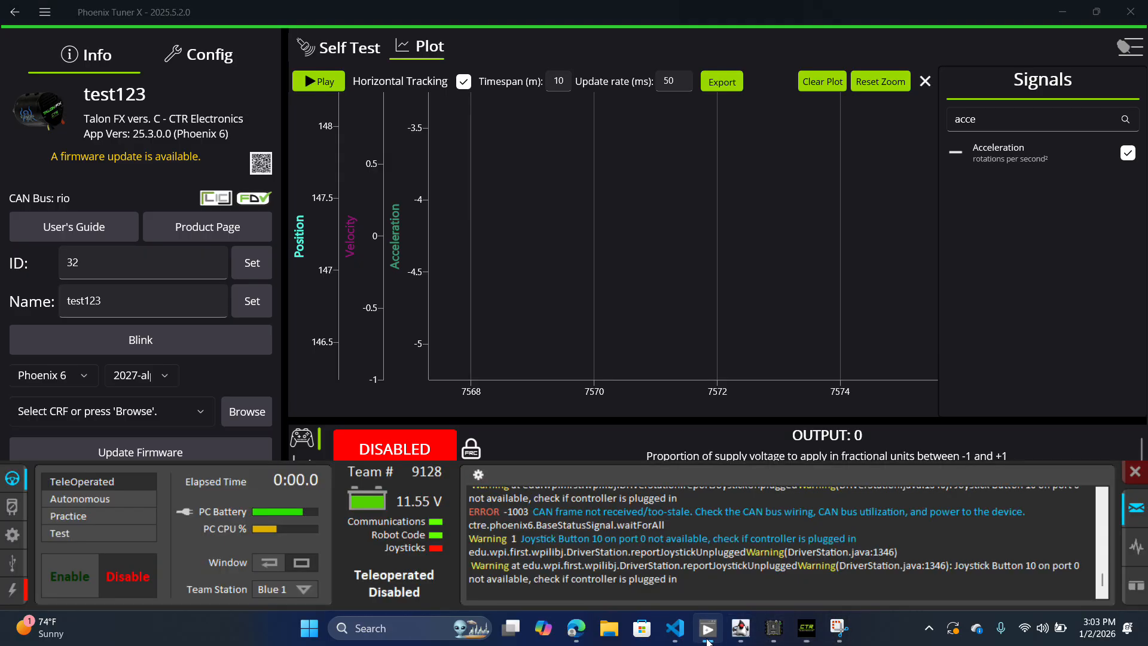
pyautogui.click(65, 573)
pyautogui.click(568, 442)
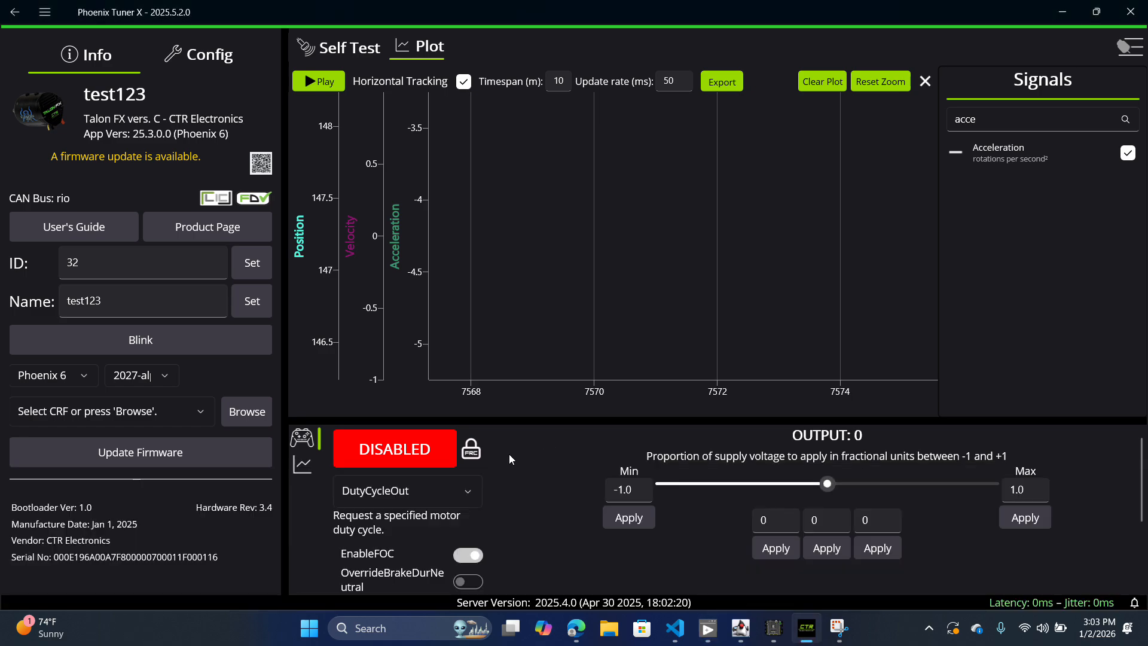
# Step: Enable the motor control at a duty cycle output of about 0.296 and start the live plot
pyautogui.click(408, 446)
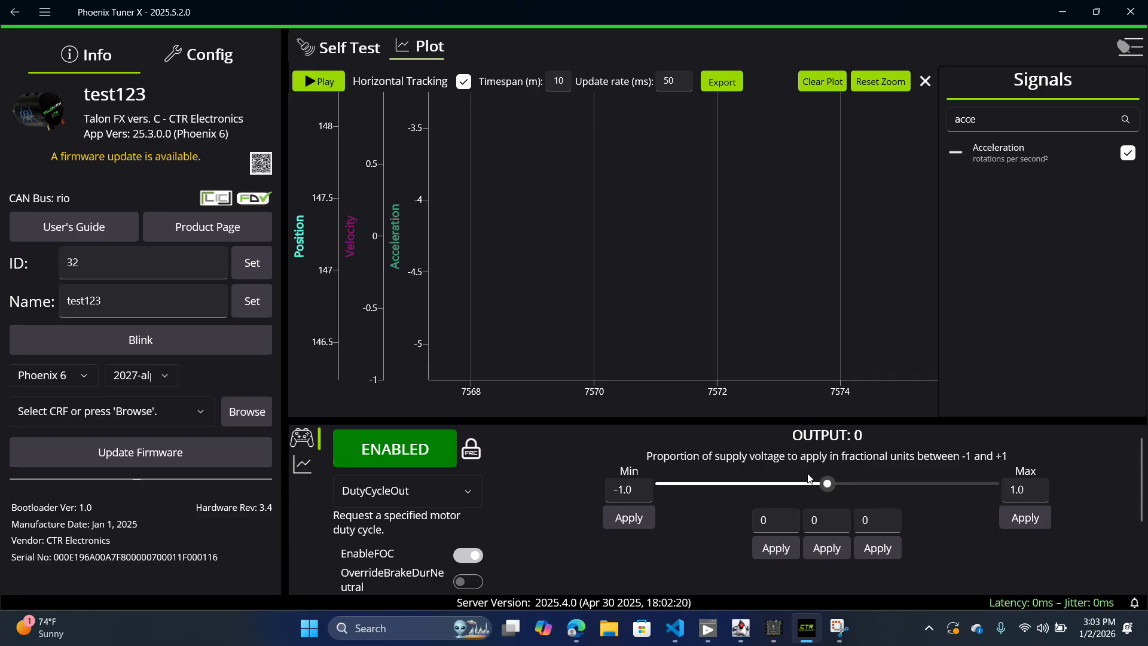
pyautogui.click(876, 483)
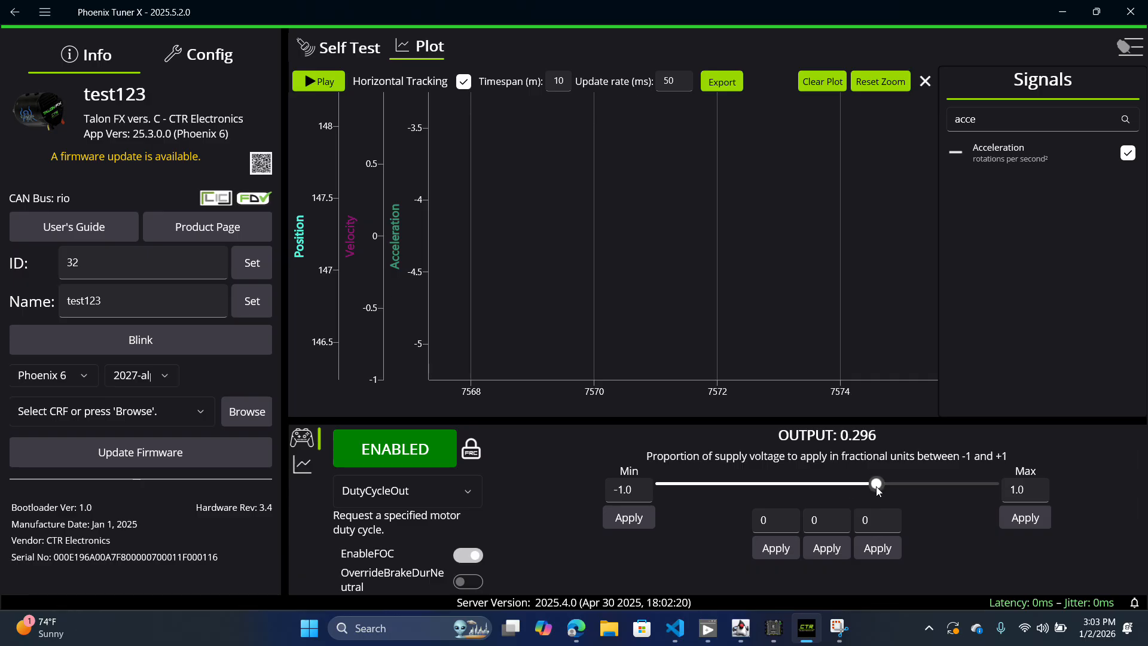
pyautogui.click(318, 81)
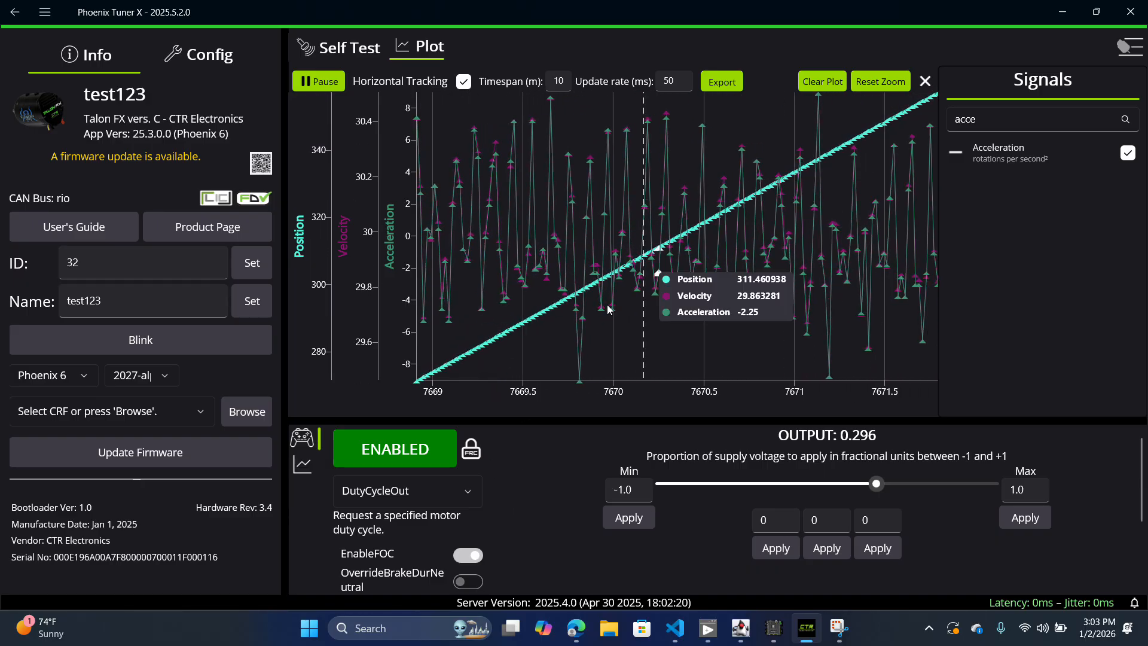
# Step: Raise the duty cycle output to about 0.8 and on to 1, and pause the live plot
pyautogui.click(959, 484)
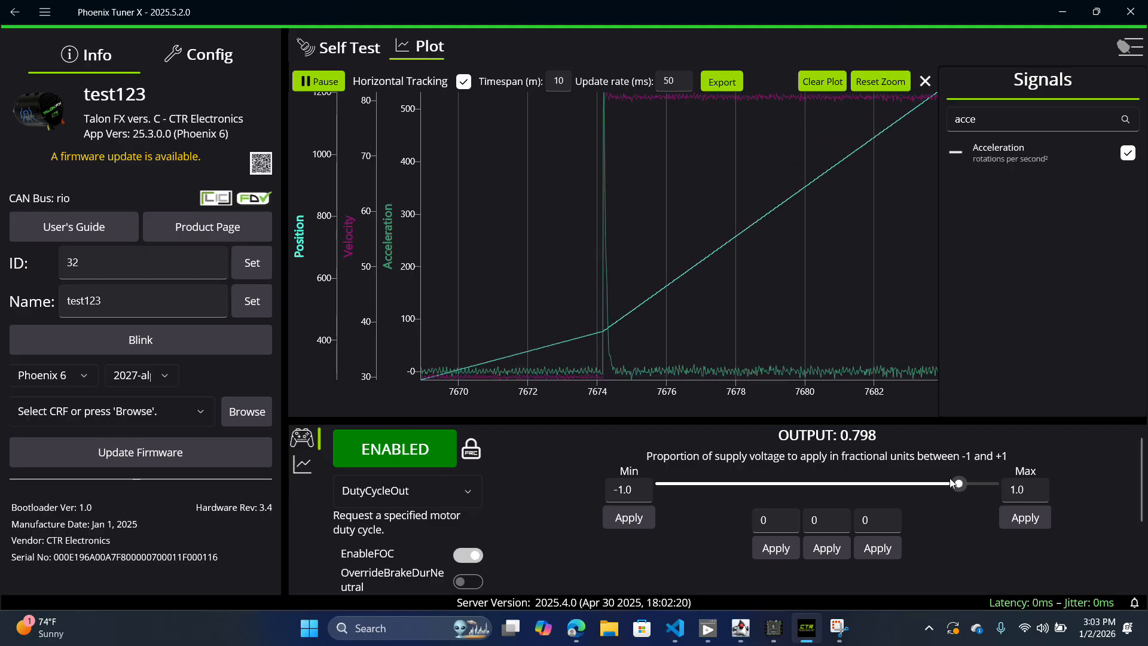
pyautogui.moveTo(950, 483); pyautogui.dragTo(992, 483)
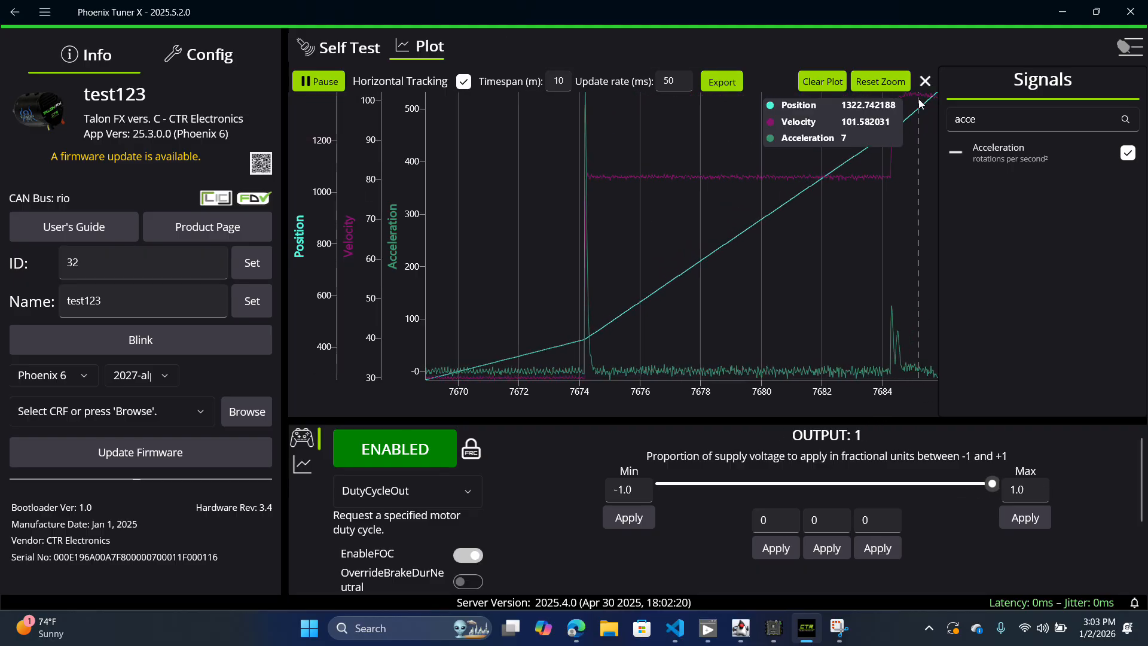
pyautogui.click(307, 86)
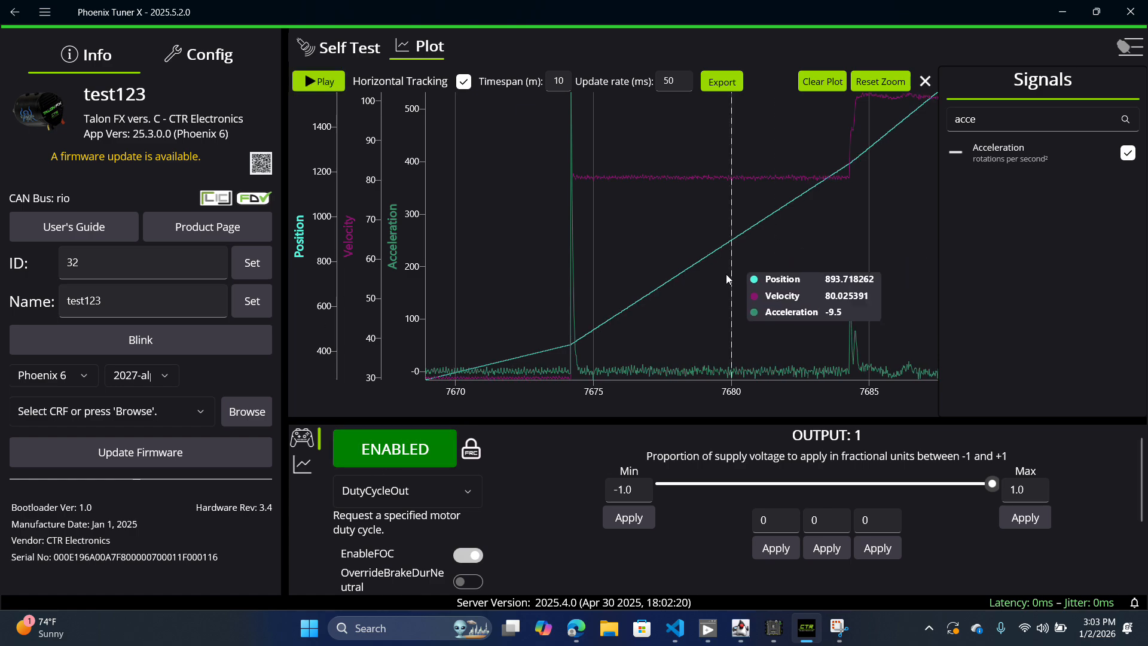
# Step: Apply the preset output of 0 and toggle the motor control, leaving it disabled
pyautogui.click(826, 549)
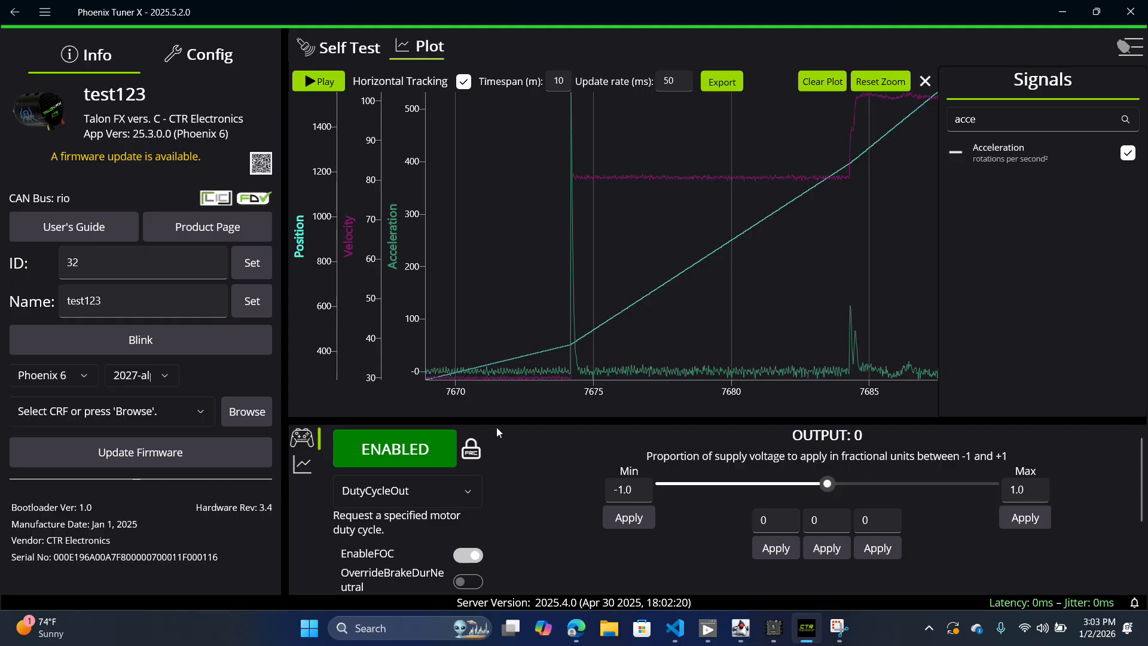
pyautogui.click(412, 463)
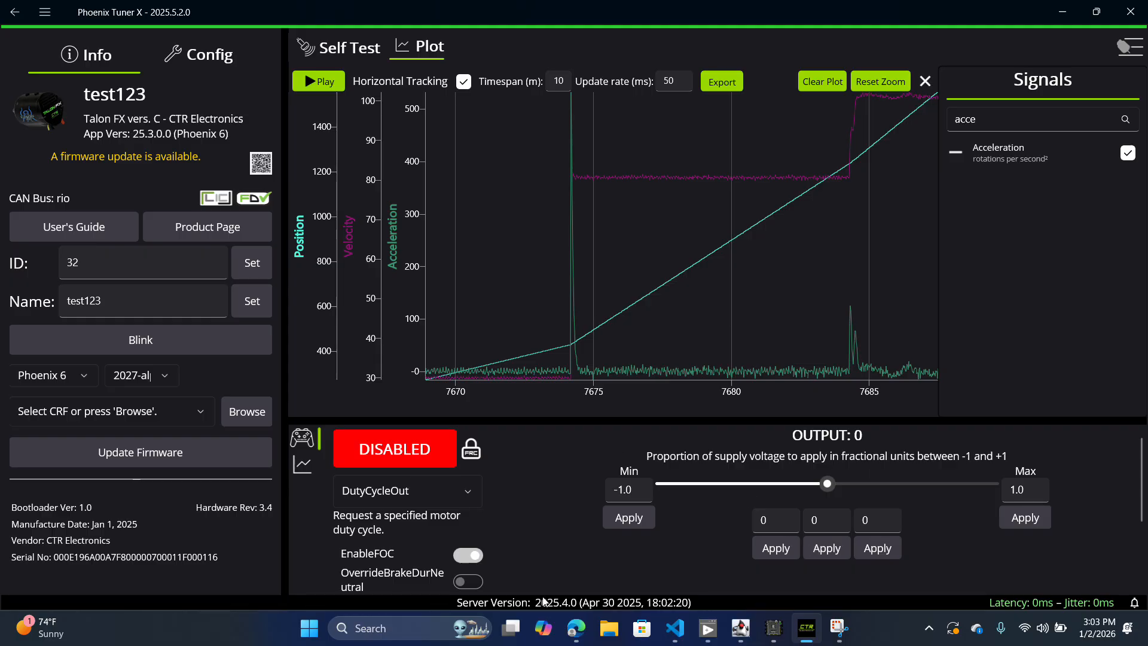
pyautogui.click(438, 463)
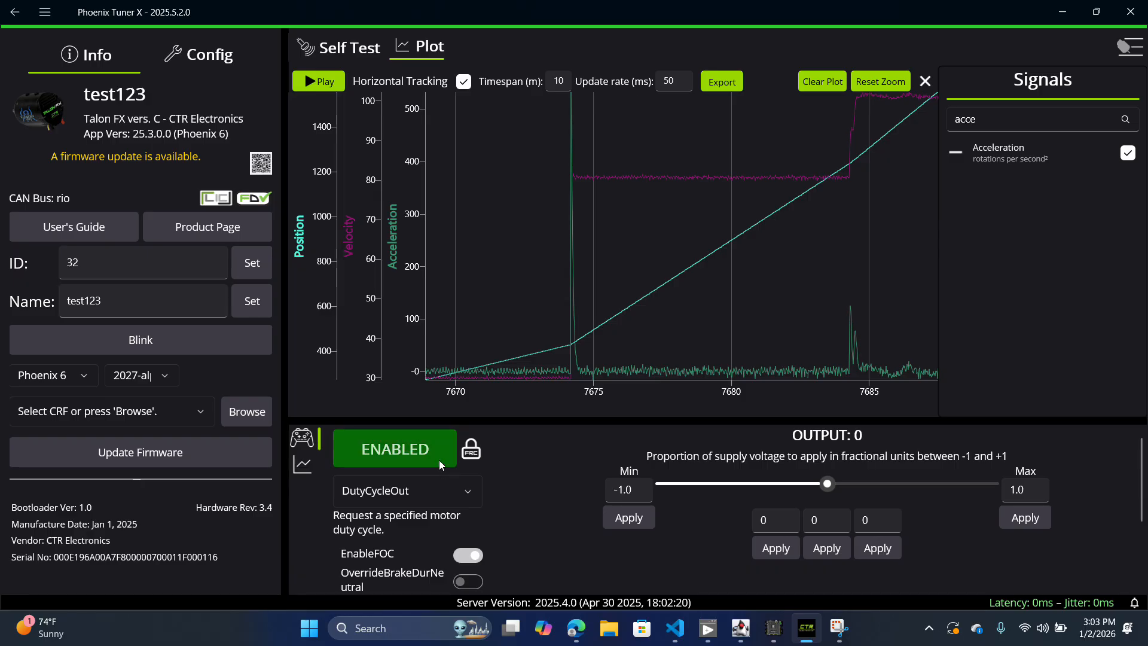
pyautogui.click(439, 460)
# Step: Change the motor's control request to VoltageOut
pyautogui.click(428, 488)
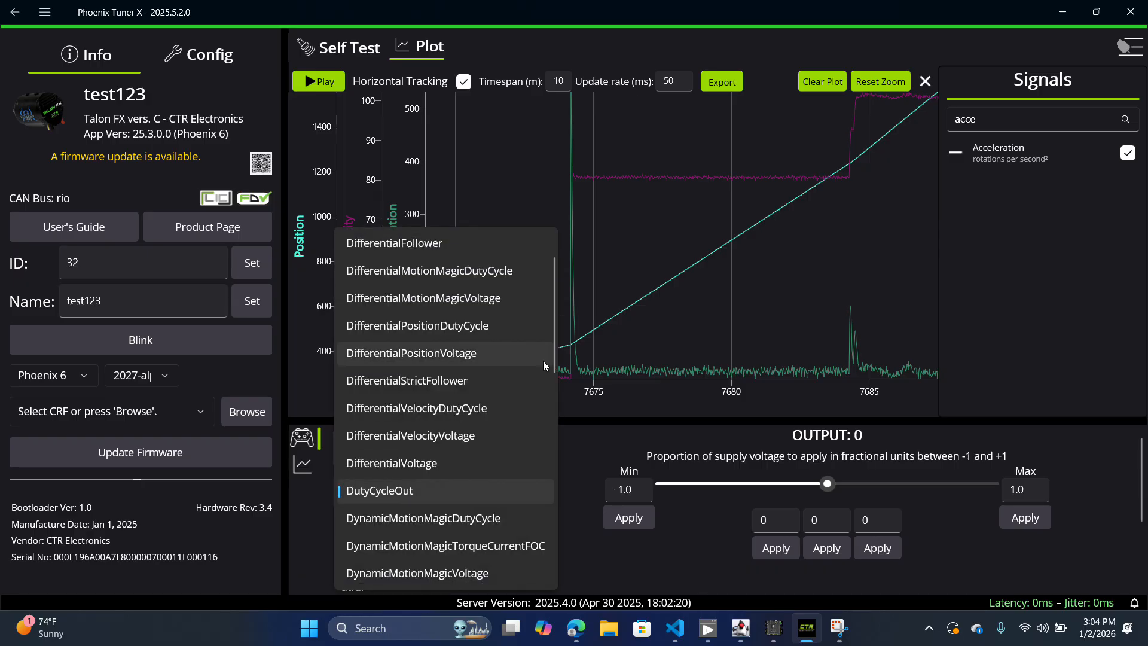
pyautogui.scroll(-5, 442, 475)
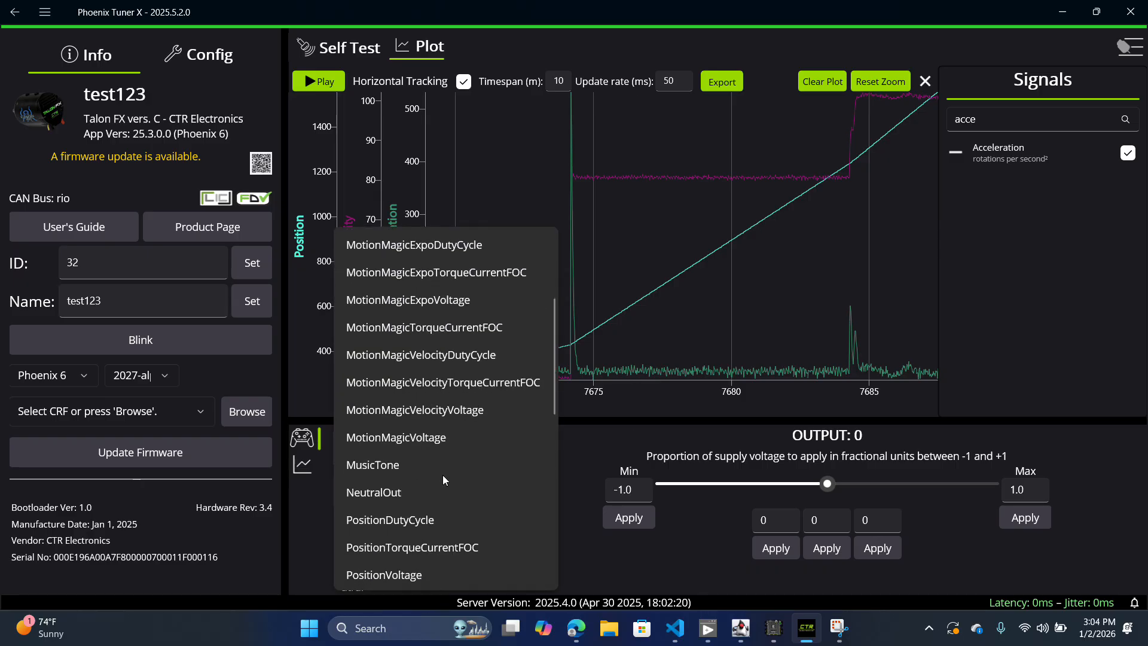
pyautogui.scroll(-3, 443, 474)
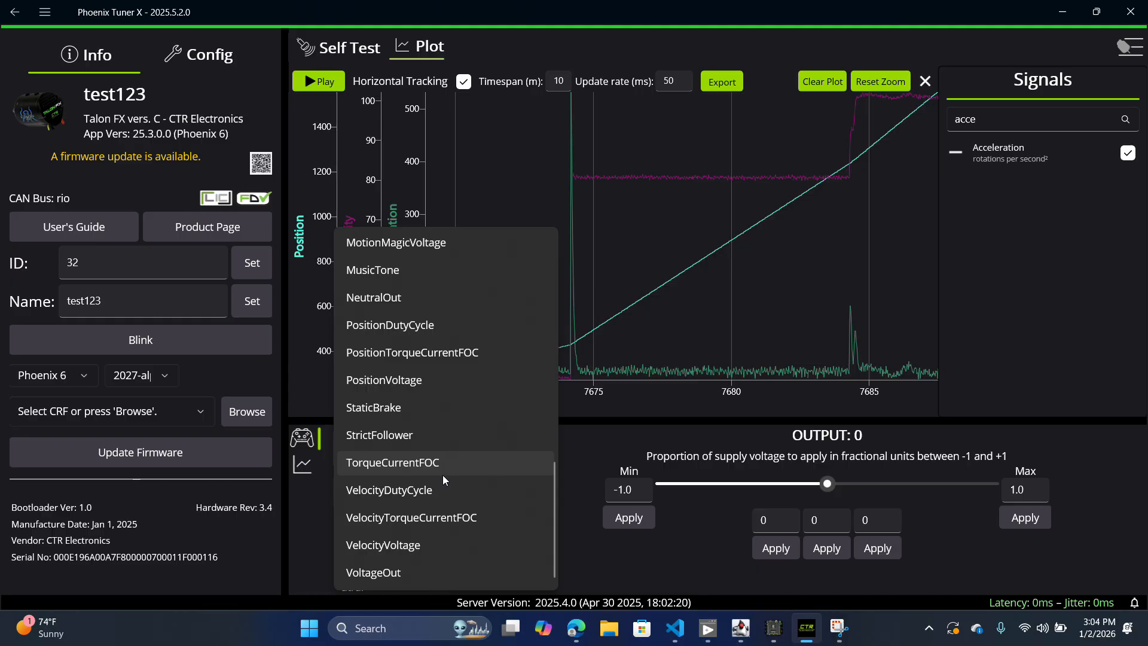
pyautogui.scroll(-2, 442, 474)
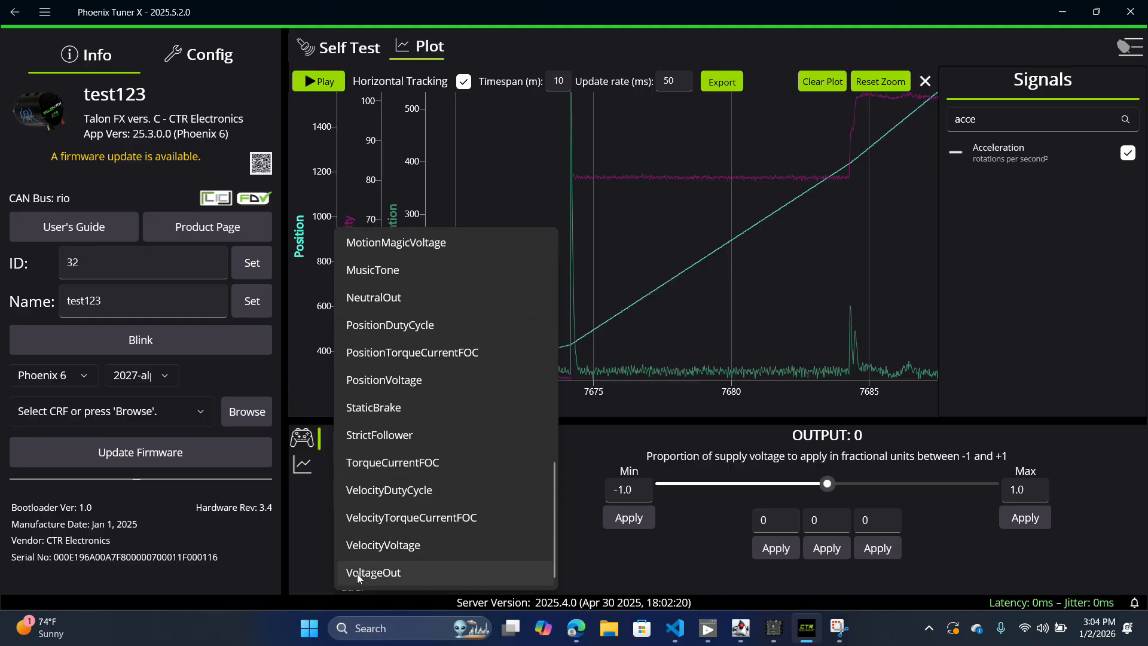
pyautogui.click(359, 571)
# Step: Enable the motor control and restart the live plot with the old data cleared
pyautogui.click(399, 454)
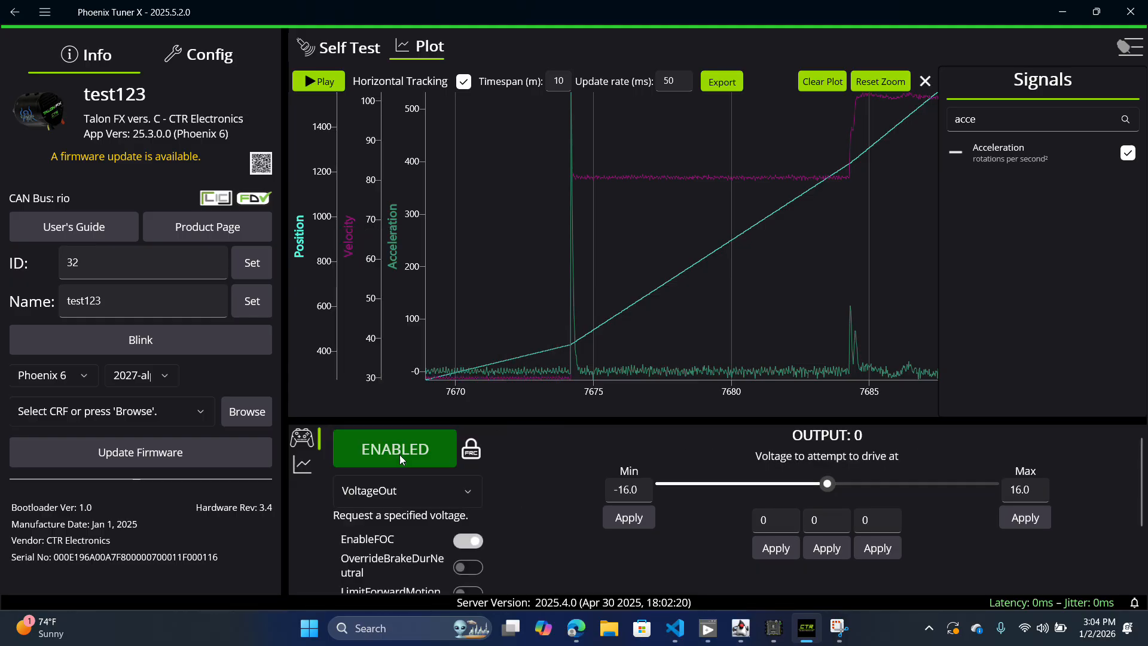
pyautogui.click(318, 81)
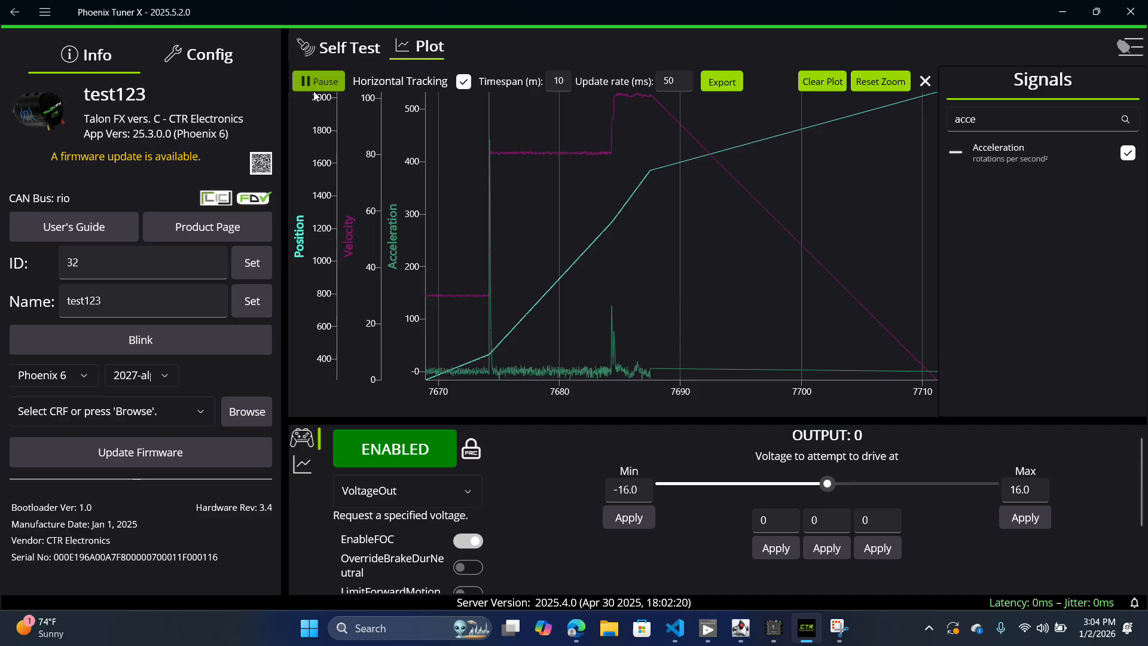
pyautogui.click(837, 81)
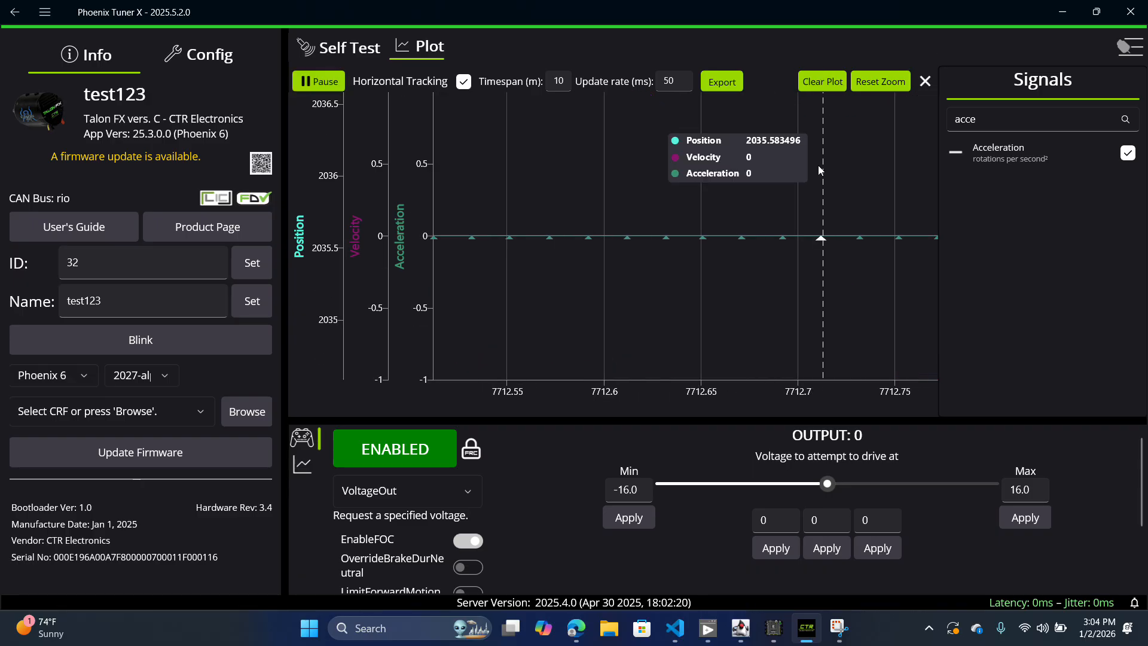
# Step: Drive the motor at about 7.9 V and then 16 V, ending with the plot paused and the motor disabled
pyautogui.click(909, 483)
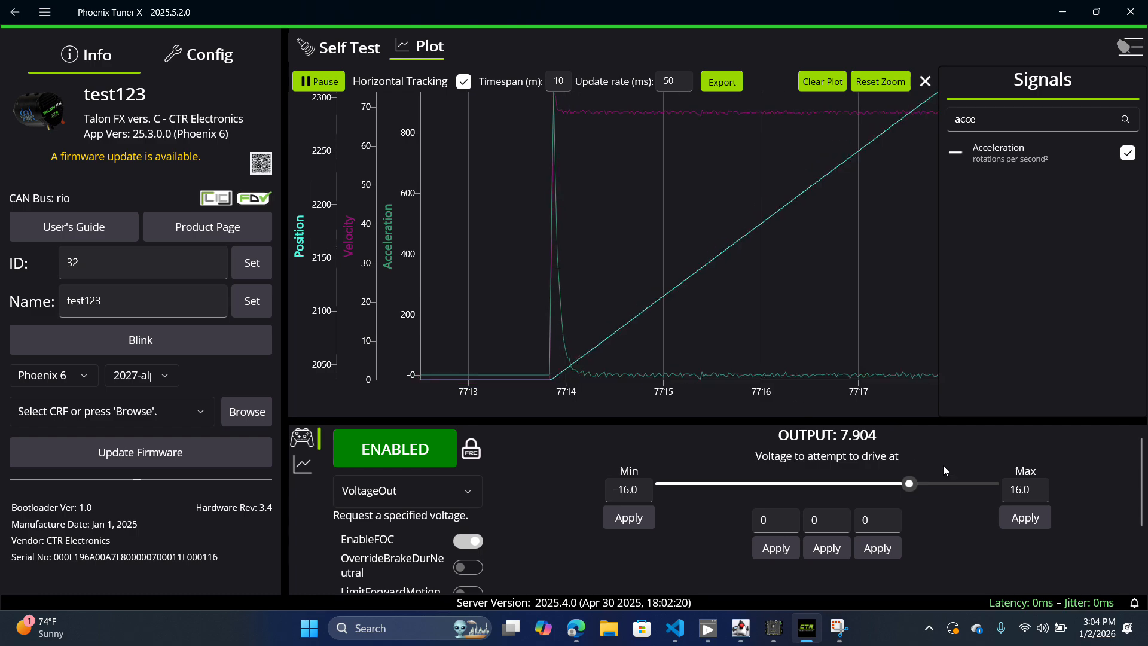
pyautogui.click(989, 488)
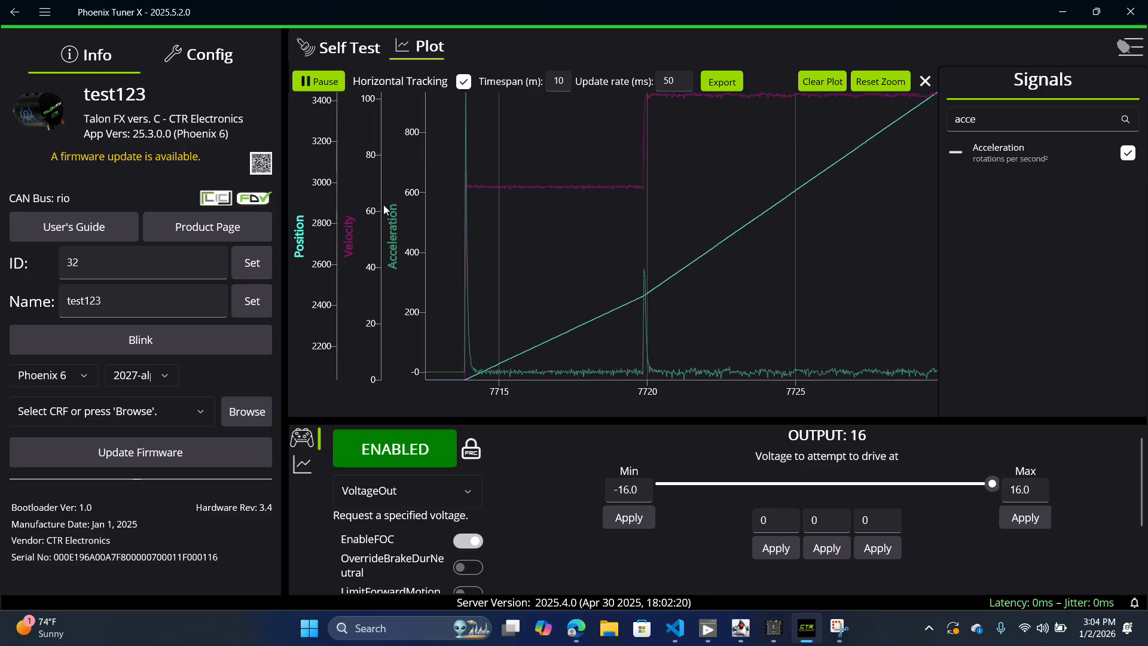
pyautogui.click(318, 81)
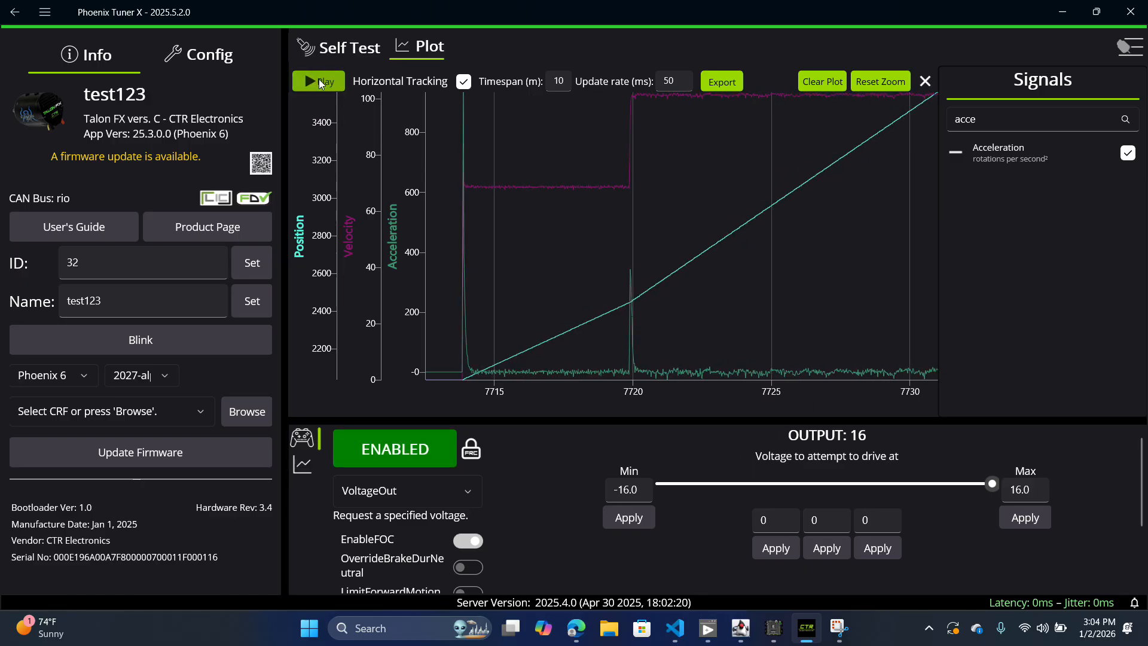
pyautogui.click(362, 448)
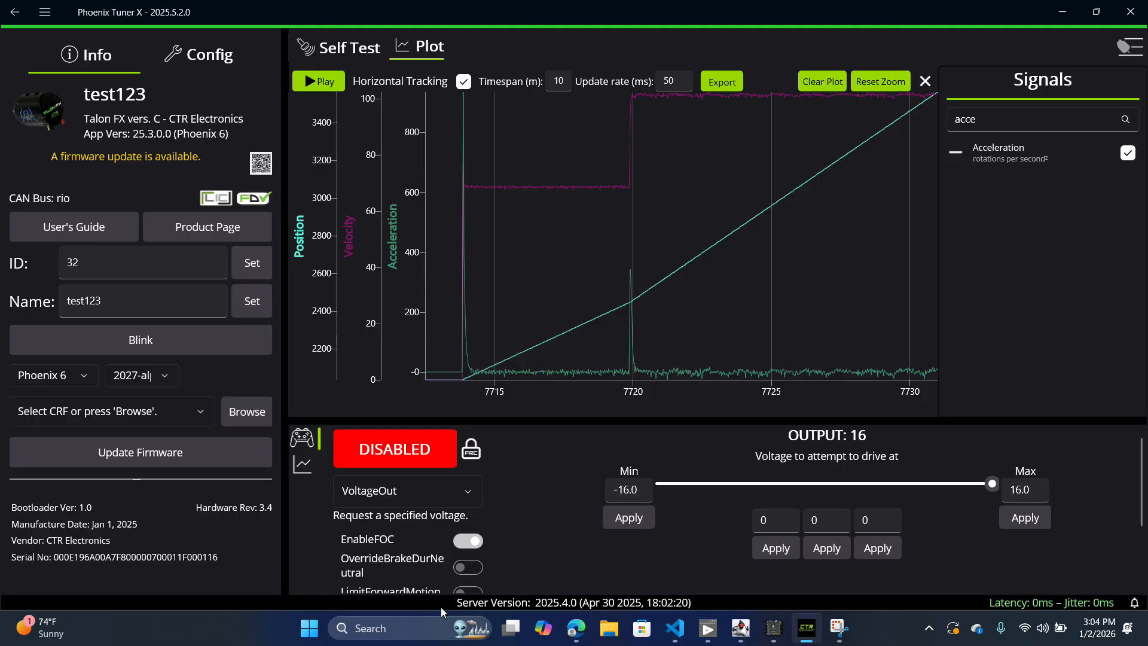
# Step: Look through the position, velocity and Motion Magic control requests, keeping VoltageOut selected
pyautogui.click(412, 490)
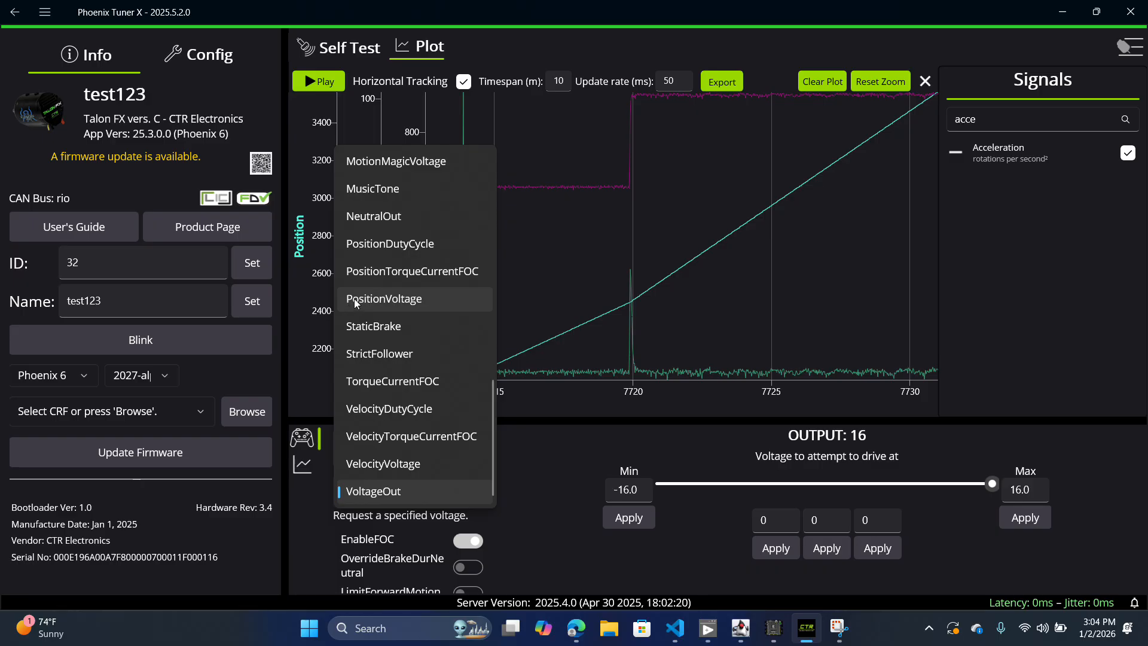
pyautogui.scroll(3, 354, 296)
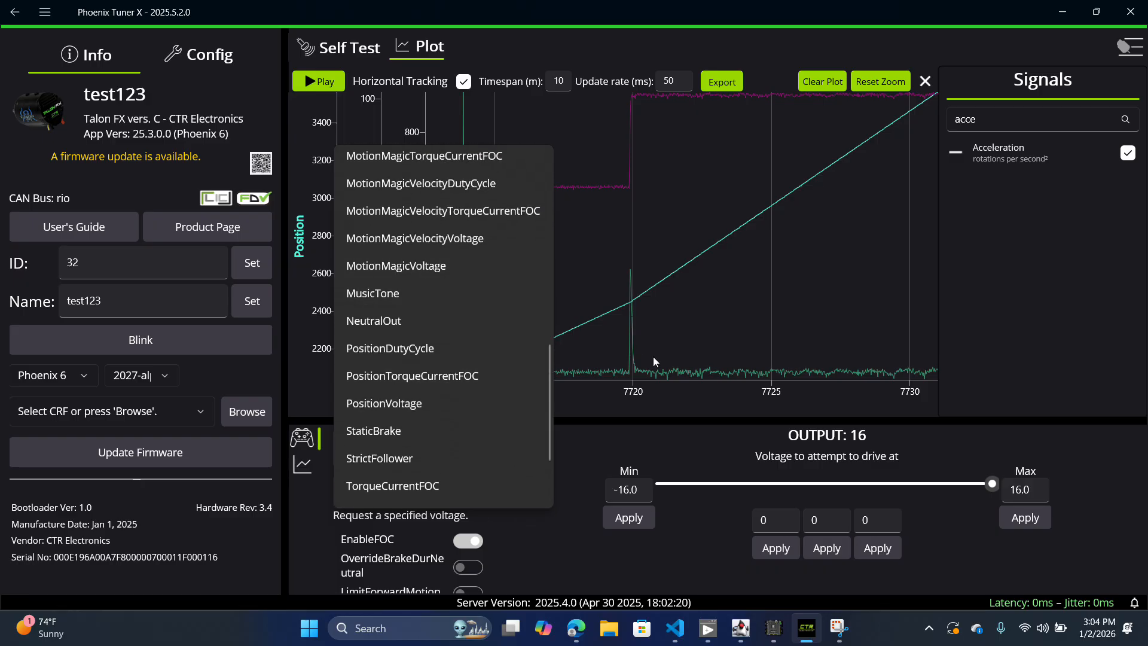
pyautogui.click(633, 409)
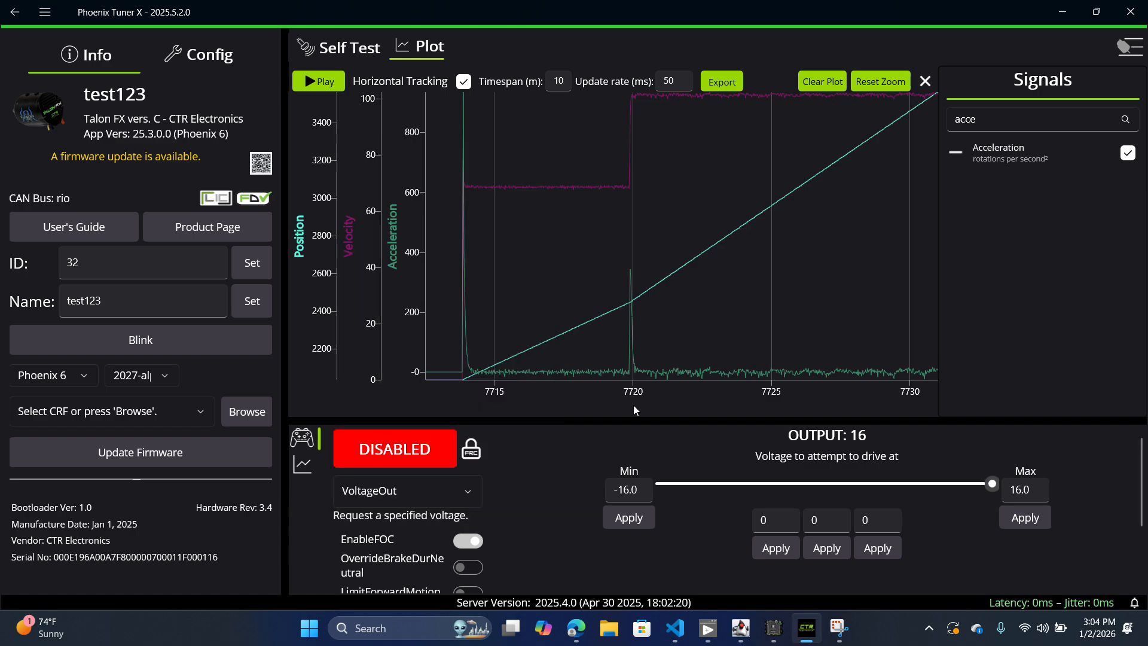